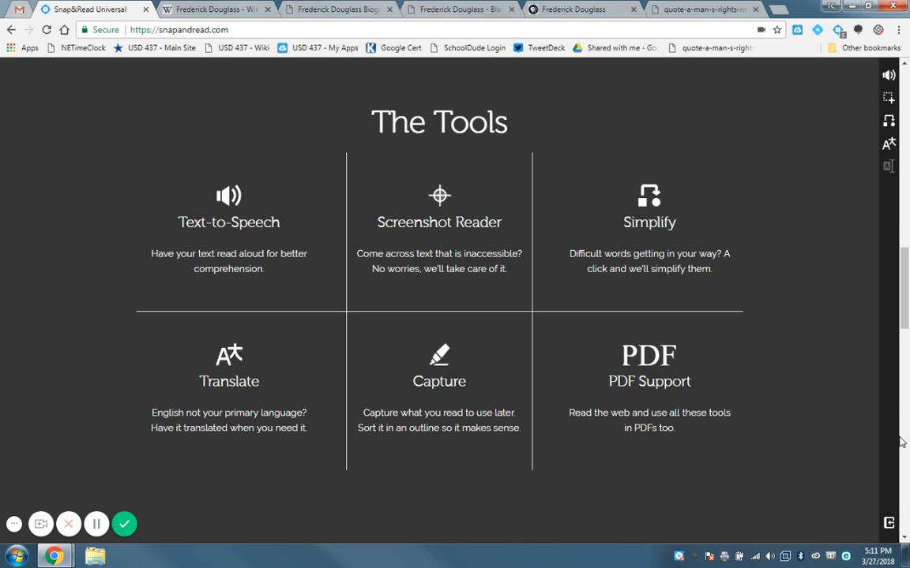
Step: Create a new outline titled with the Wikipedia article's heading, Frederick Douglass, and enter Early Life as its first topic
{"action": "left_click", "coordinate": [886, 522]}
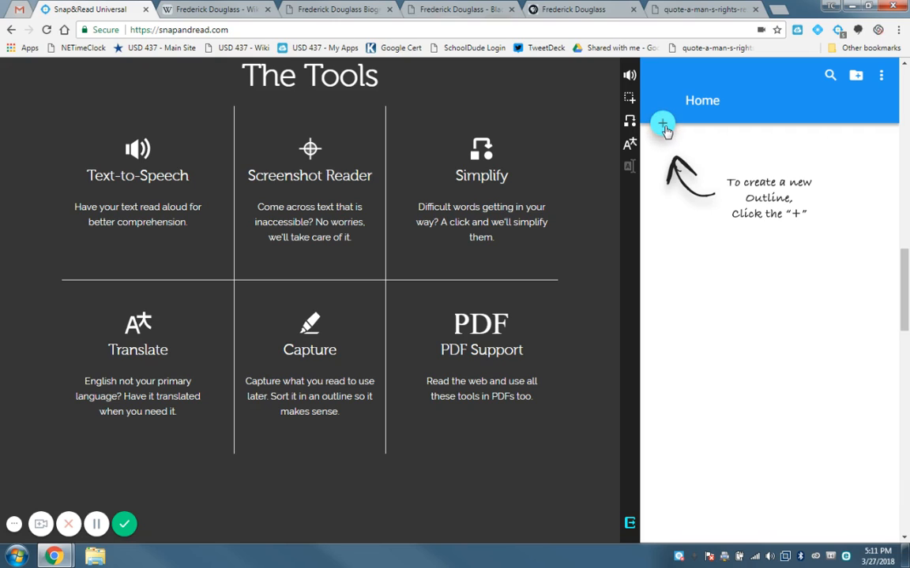
{"action": "left_click", "coordinate": [663, 126]}
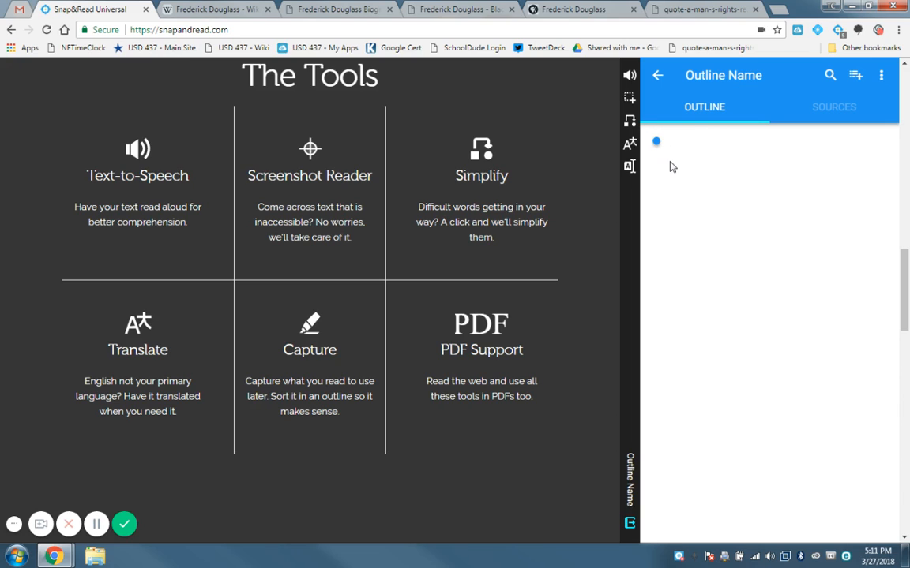
{"action": "left_click", "coordinate": [209, 9]}
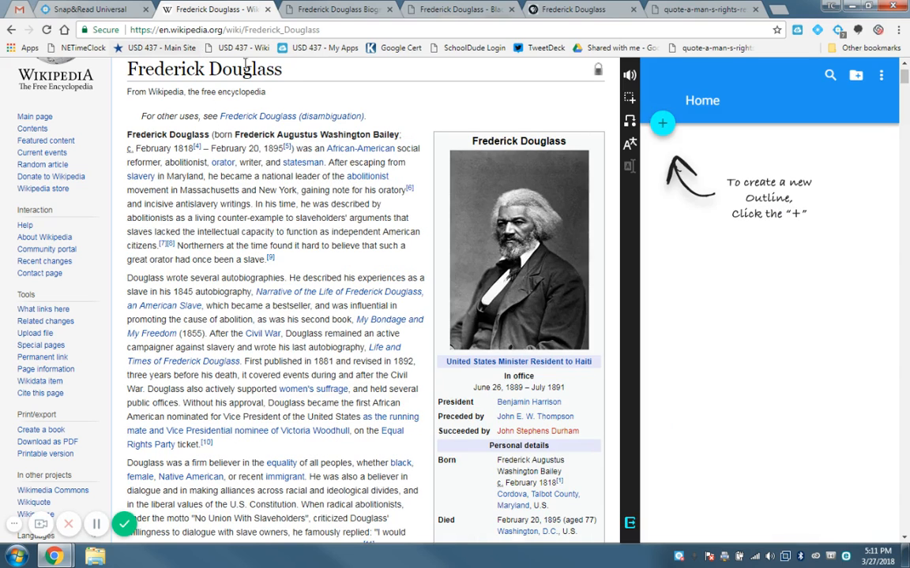
{"action": "left_click_drag", "start_coordinate": [284, 73], "coordinate": [118, 74]}
{"action": "key", "text": "ctrl+c"}
{"action": "left_click", "coordinate": [774, 183]}
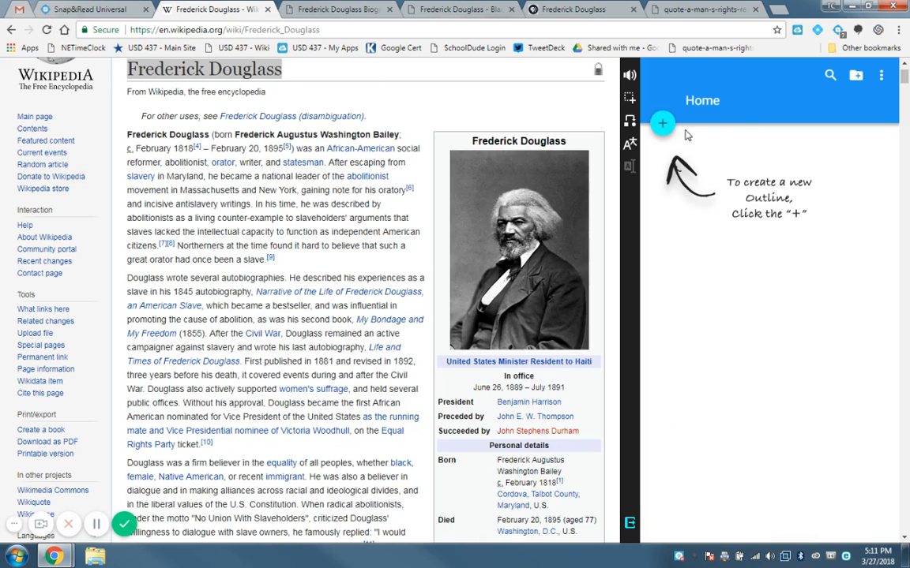
{"action": "left_click", "coordinate": [663, 124]}
{"action": "left_click", "coordinate": [723, 75]}
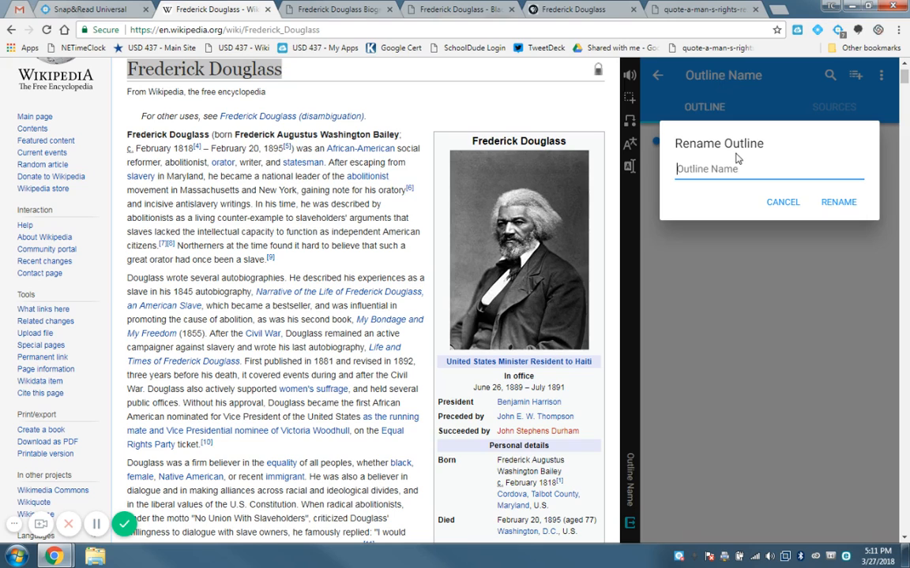
{"action": "key", "text": "ctrl+v"}
{"action": "left_click", "coordinate": [839, 202]}
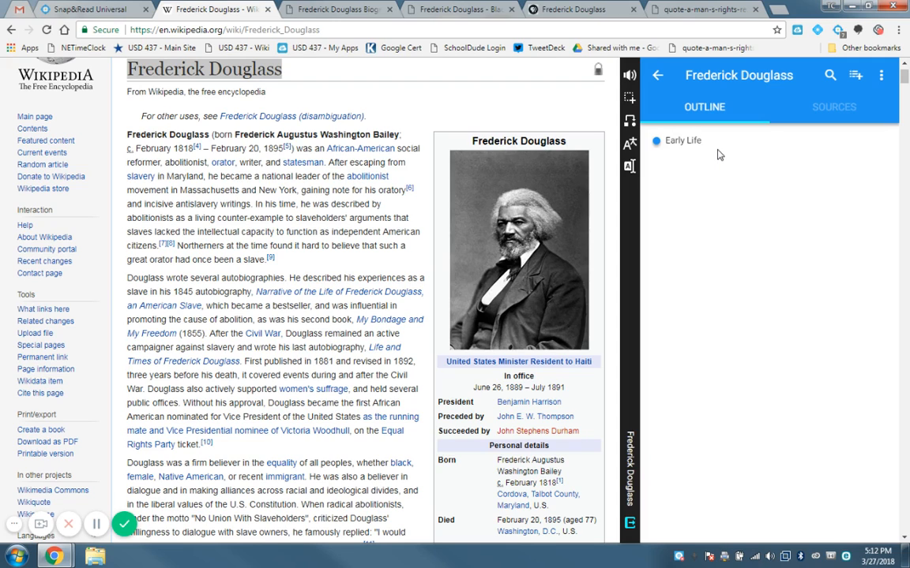
Step: Add an indented bullet under Early Life and capture the first paragraph of Wikipedia's "Life as a slave" section into the outline
{"action": "key", "text": "Return"}
{"action": "key", "text": "Tab"}
{"action": "scroll", "coordinate": [225, 359], "scroll_direction": "down", "scroll_amount": 6}
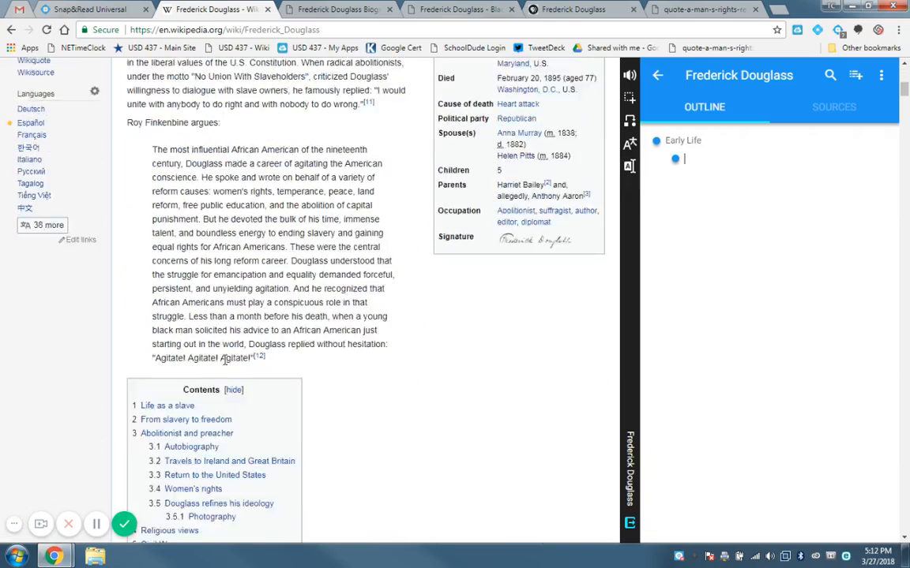
{"action": "scroll", "coordinate": [225, 360], "scroll_direction": "down", "scroll_amount": 10}
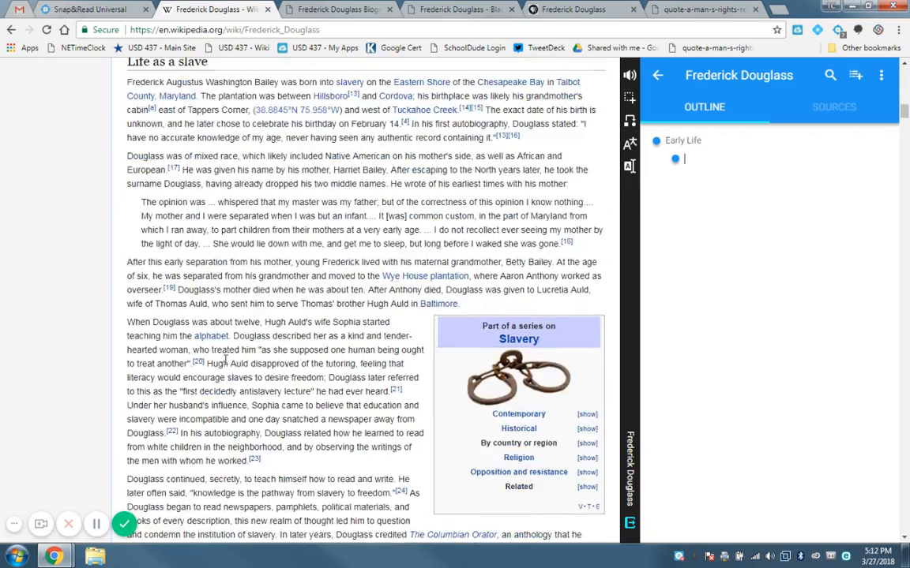
{"action": "scroll", "coordinate": [225, 360], "scroll_direction": "up", "scroll_amount": 1}
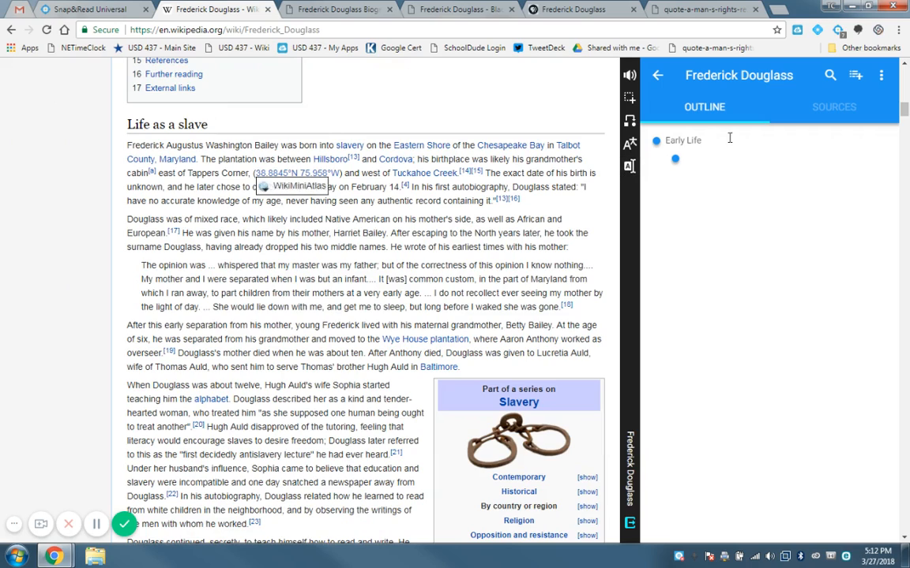
{"action": "left_click", "coordinate": [629, 165]}
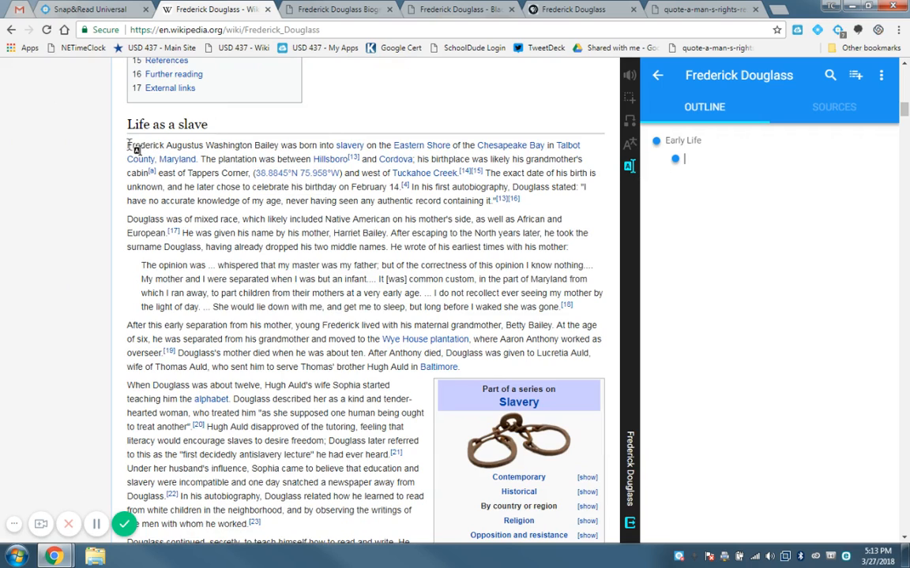
{"action": "left_click_drag", "start_coordinate": [128, 145], "coordinate": [503, 208]}
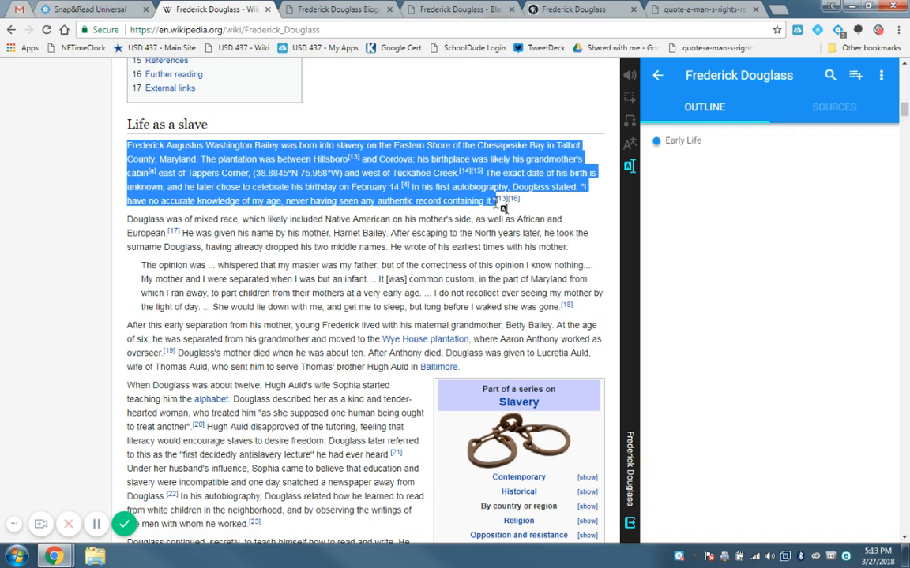
{"action": "left_click_drag", "start_coordinate": [502, 209], "coordinate": [503, 208]}
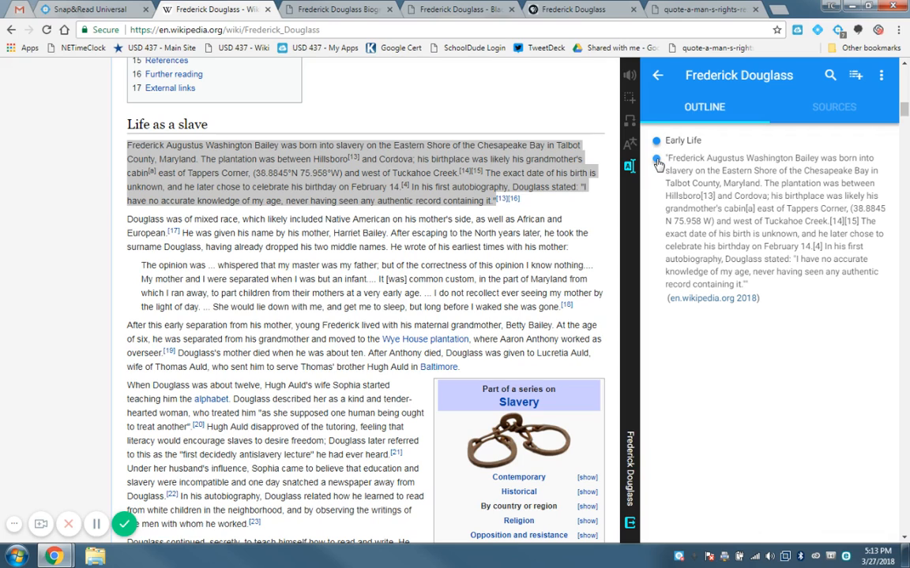
Step: Indent the captured quote under Early Life, outdent it, and indent it again as a subtopic
{"action": "left_click", "coordinate": [657, 162]}
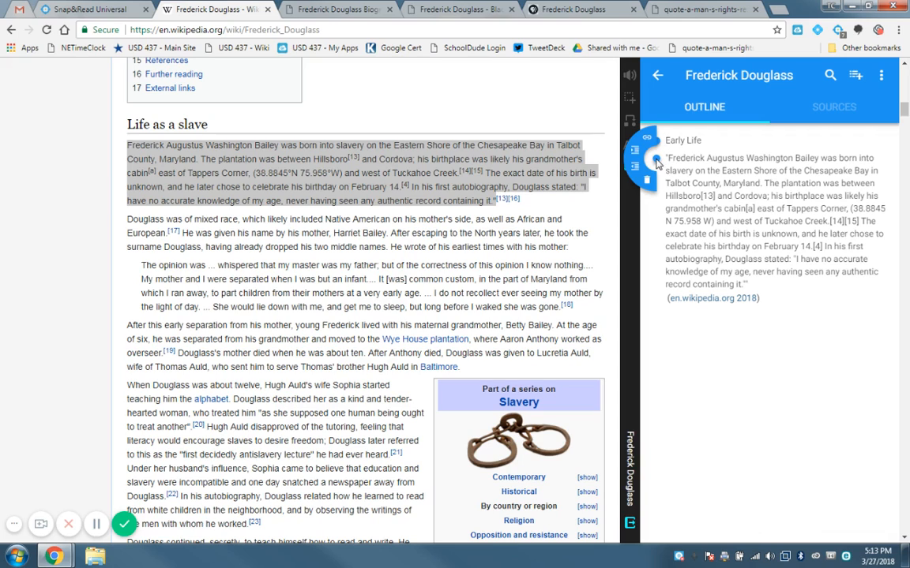
{"action": "left_click", "coordinate": [636, 153]}
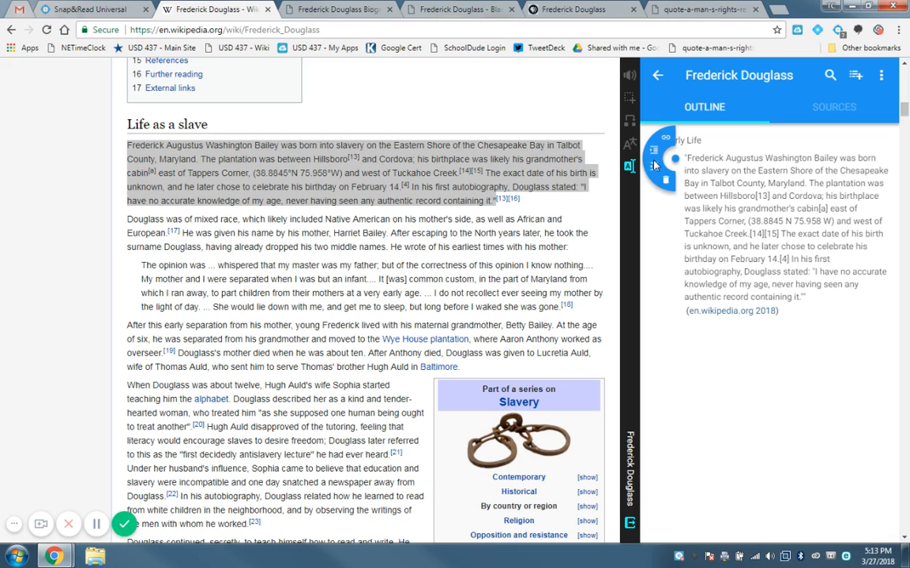
{"action": "left_click", "coordinate": [655, 165]}
{"action": "left_click", "coordinate": [635, 151]}
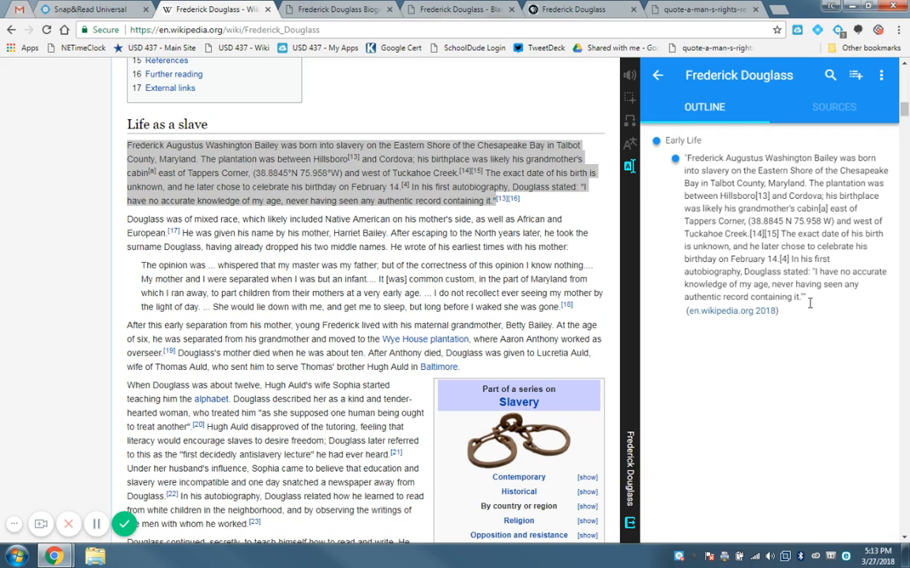
Step: Add a new bullet and capture the Wikipedia paragraph beginning "Douglass was of mixed race" into it
{"action": "key", "text": "Return"}
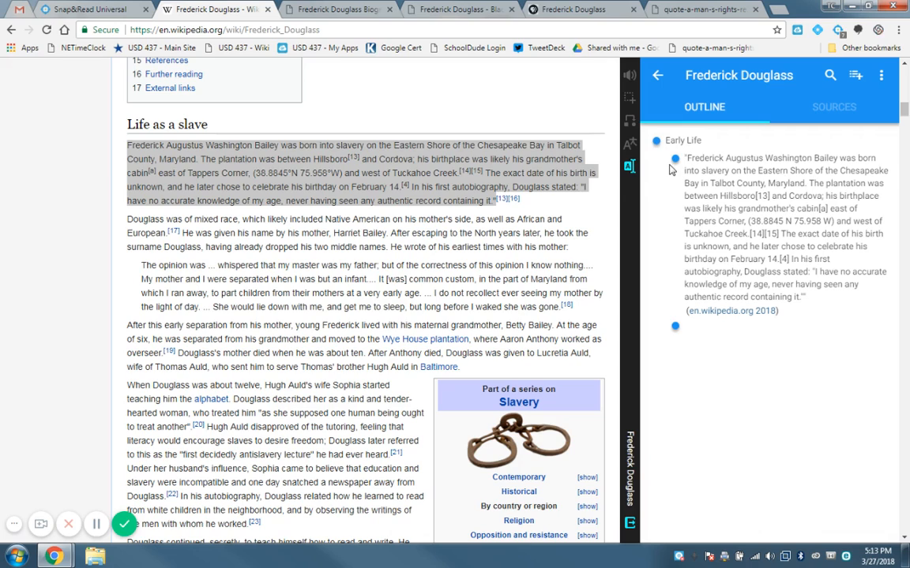
{"action": "left_click", "coordinate": [629, 169]}
{"action": "left_click_drag", "start_coordinate": [125, 207], "coordinate": [580, 247]}
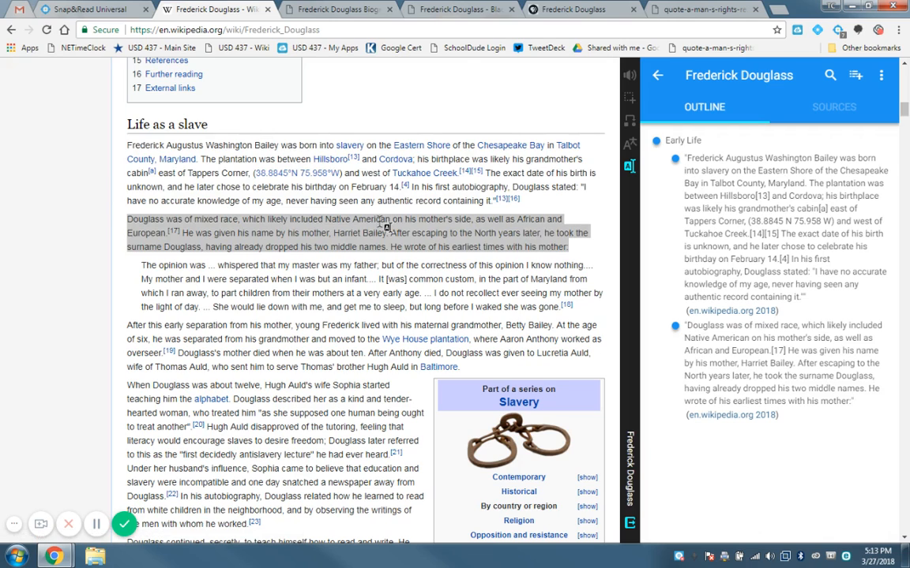
{"action": "left_click", "coordinate": [422, 222]}
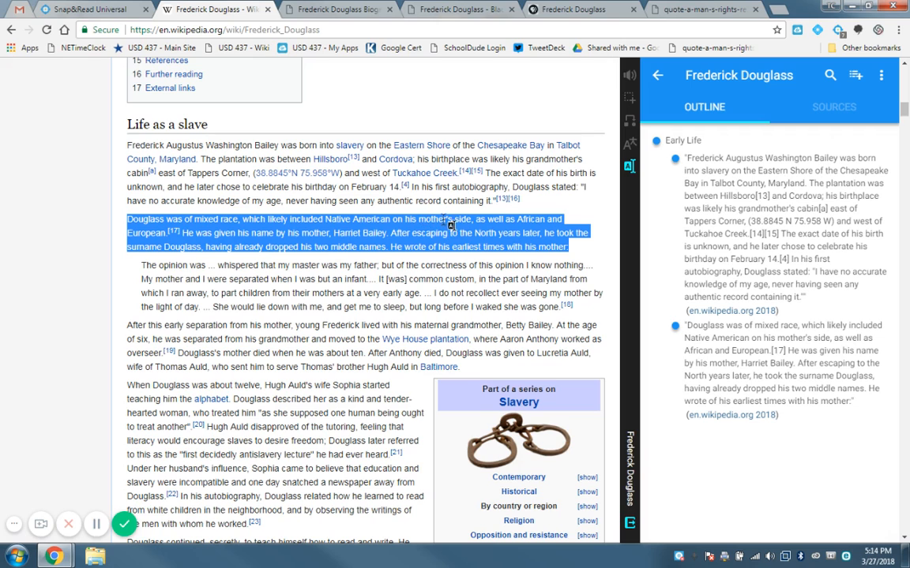
{"action": "double_click", "coordinate": [631, 166]}
{"action": "scroll", "coordinate": [731, 369], "scroll_direction": "up", "scroll_amount": 2}
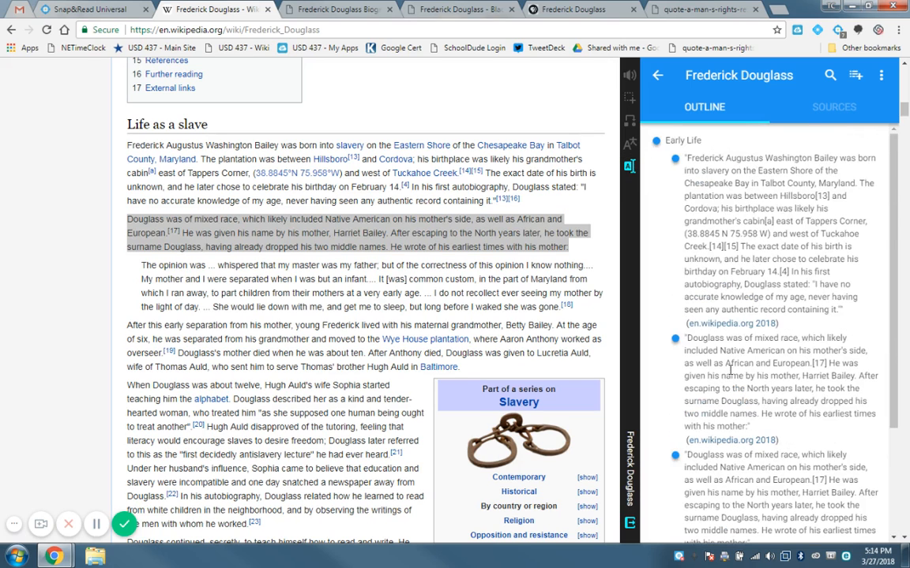
{"action": "scroll", "coordinate": [729, 369], "scroll_direction": "down", "scroll_amount": 2}
{"action": "left_click", "coordinate": [675, 308]}
{"action": "left_click", "coordinate": [665, 328]}
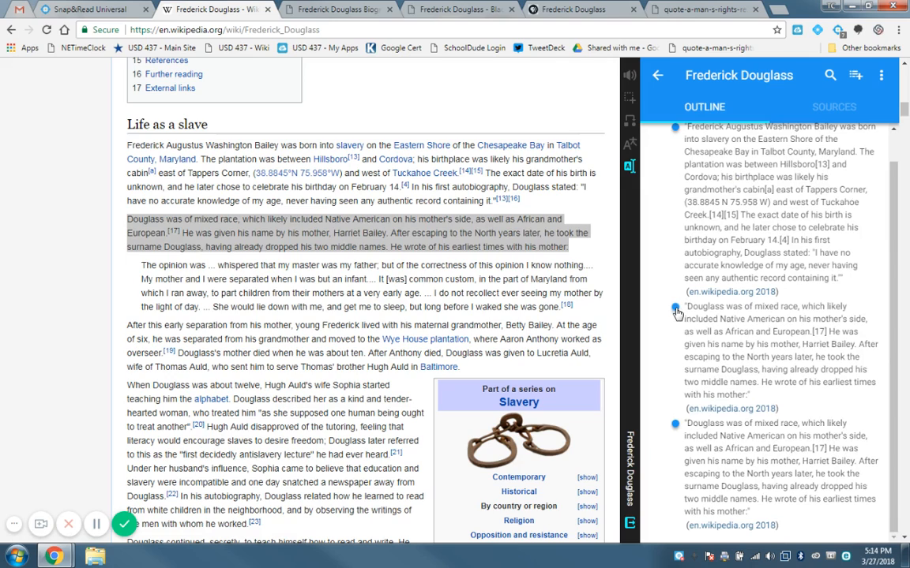
{"action": "left_click", "coordinate": [675, 424]}
{"action": "left_click", "coordinate": [664, 449]}
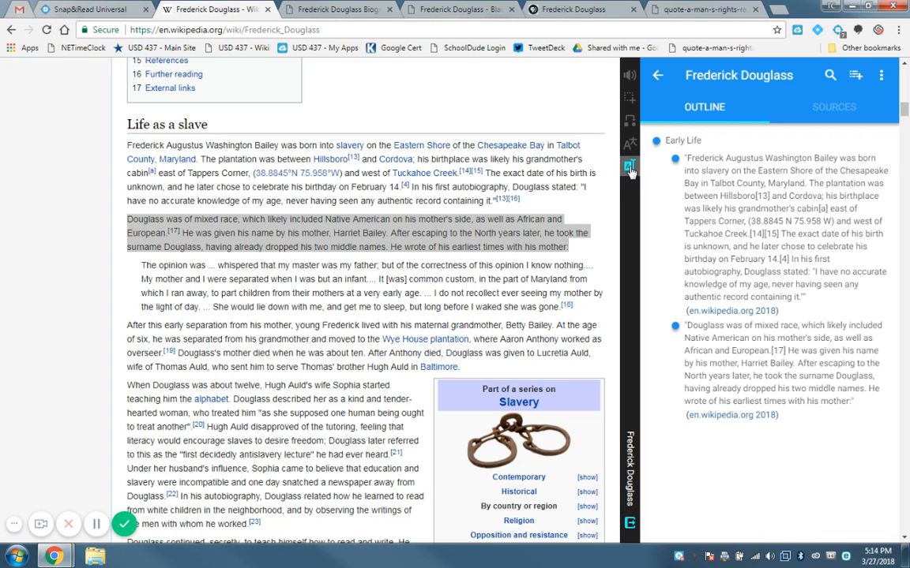
{"action": "triple_click", "coordinate": [382, 236]}
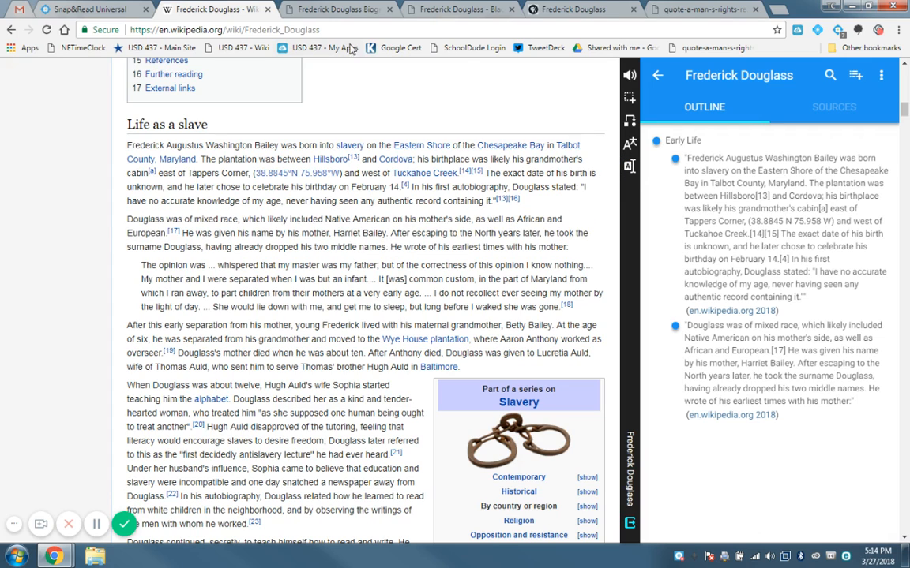
Step: Capture the first paragraph under "Who Was Frederick Douglass?" from the Biography.com page into a new bullet of the outline
{"action": "left_click", "coordinate": [315, 9]}
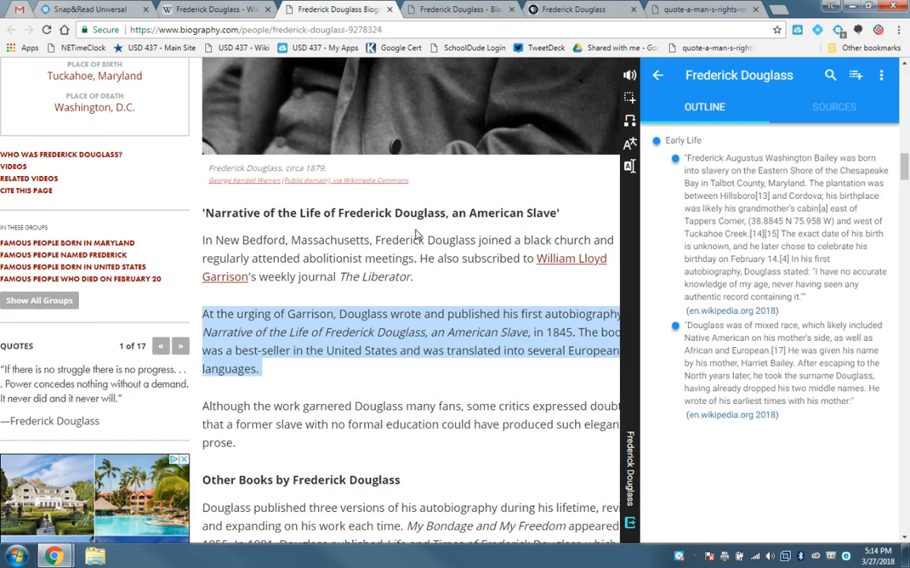
{"action": "scroll", "coordinate": [413, 230], "scroll_direction": "down", "scroll_amount": 1}
{"action": "left_click", "coordinate": [408, 242]}
{"action": "scroll", "coordinate": [408, 246], "scroll_direction": "up", "scroll_amount": 5}
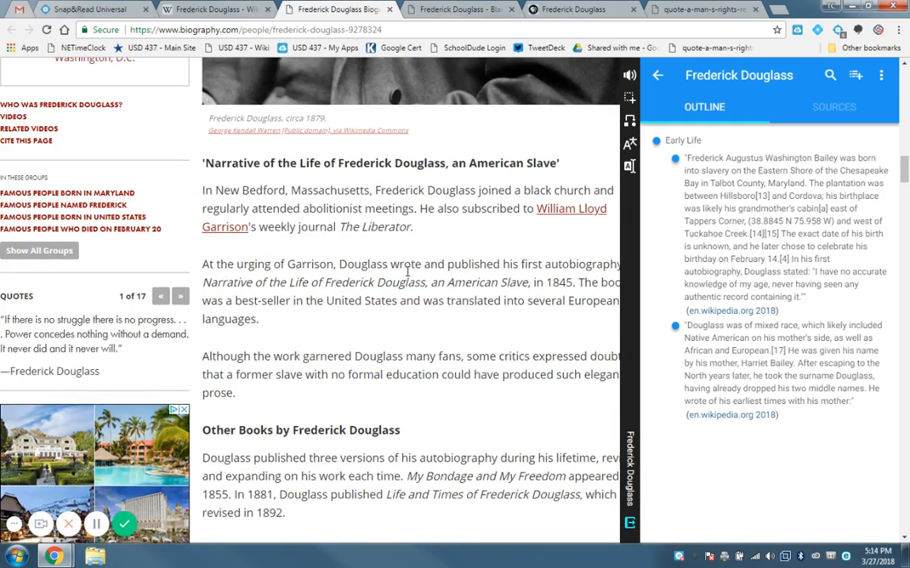
{"action": "scroll", "coordinate": [408, 269], "scroll_direction": "down", "scroll_amount": 1}
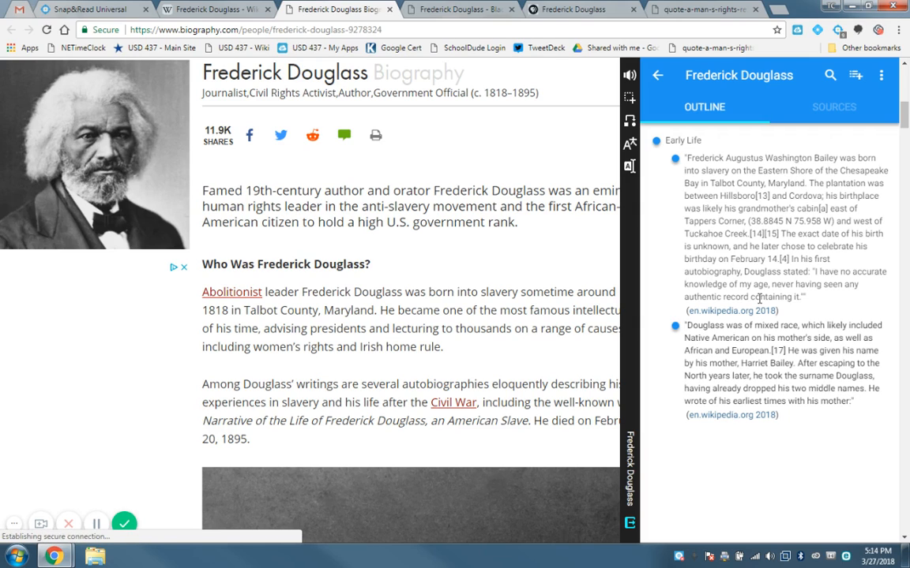
{"action": "key", "text": "Return"}
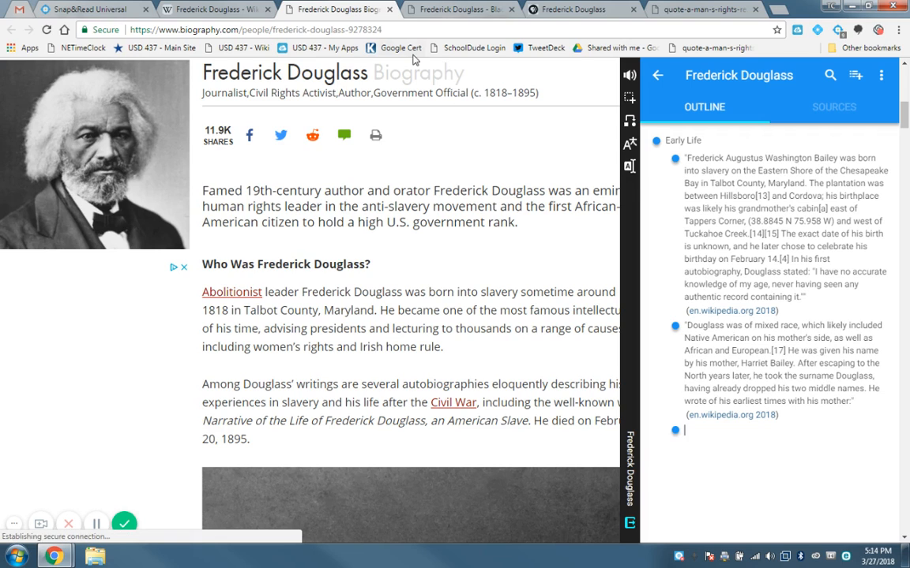
{"action": "left_click", "coordinate": [630, 167]}
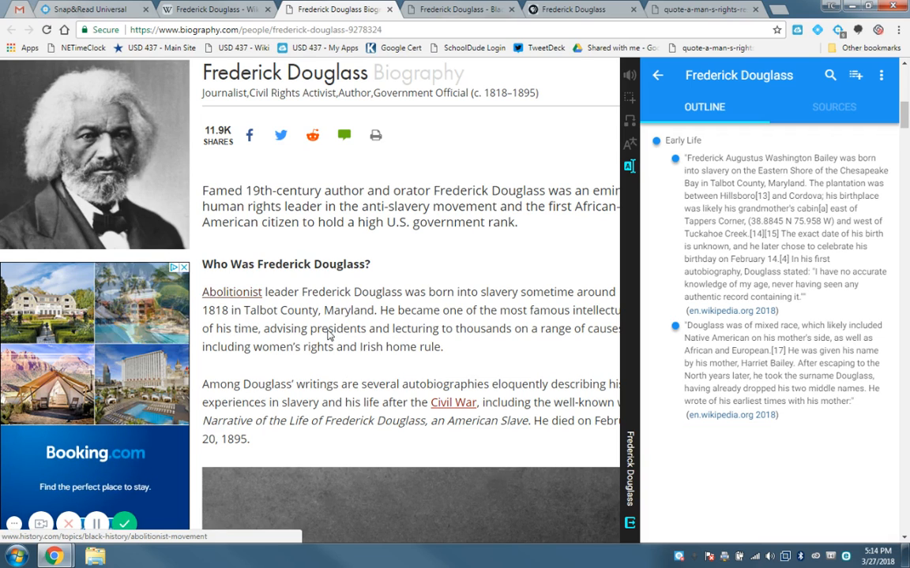
{"action": "left_click_drag", "start_coordinate": [203, 292], "coordinate": [456, 352]}
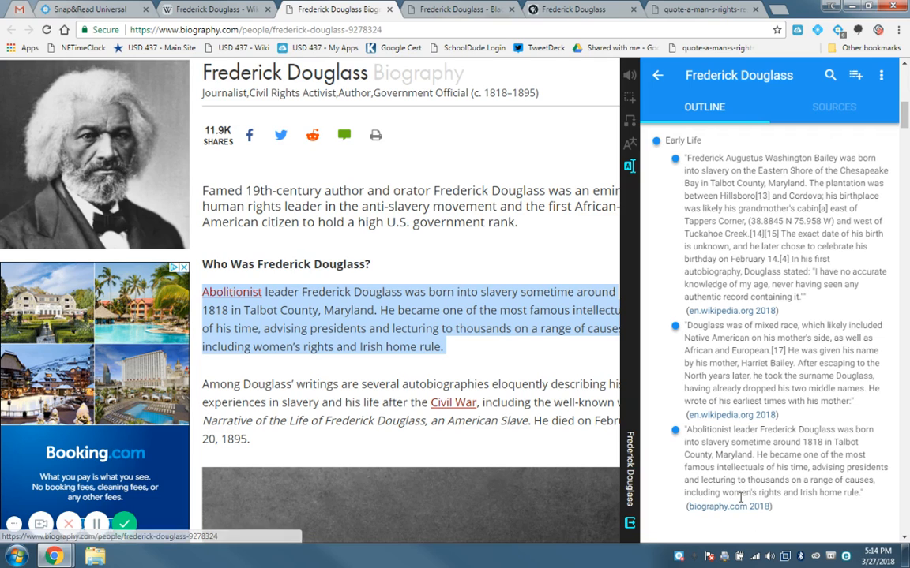
Step: Indent the "Douglass was of mixed race" quote one level beneath the first Wikipedia quote
{"action": "scroll", "coordinate": [741, 497], "scroll_direction": "down", "scroll_amount": 1}
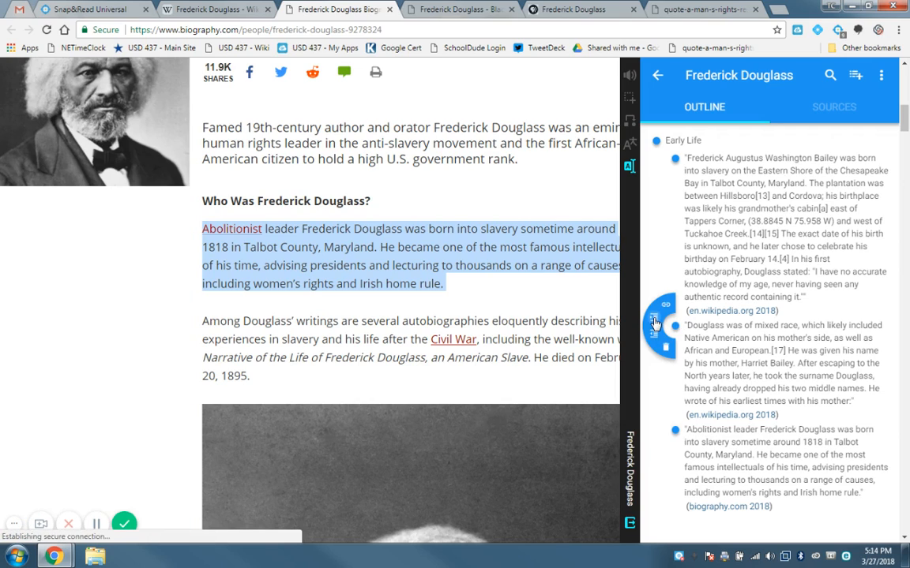
{"action": "left_click", "coordinate": [654, 318]}
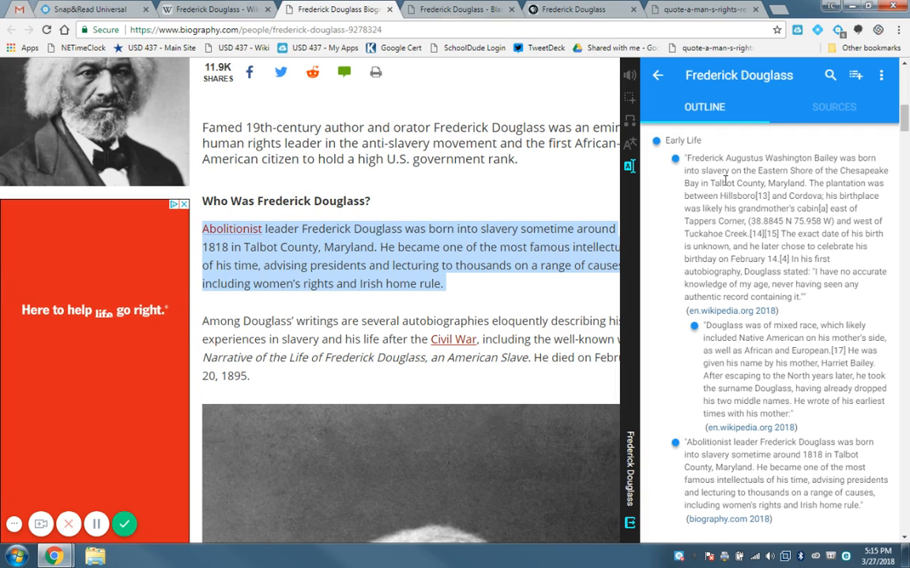
Step: View the outline's sources and compare their MLA, APA and Chicago citation formats, ending on MLA
{"action": "left_click", "coordinate": [820, 114]}
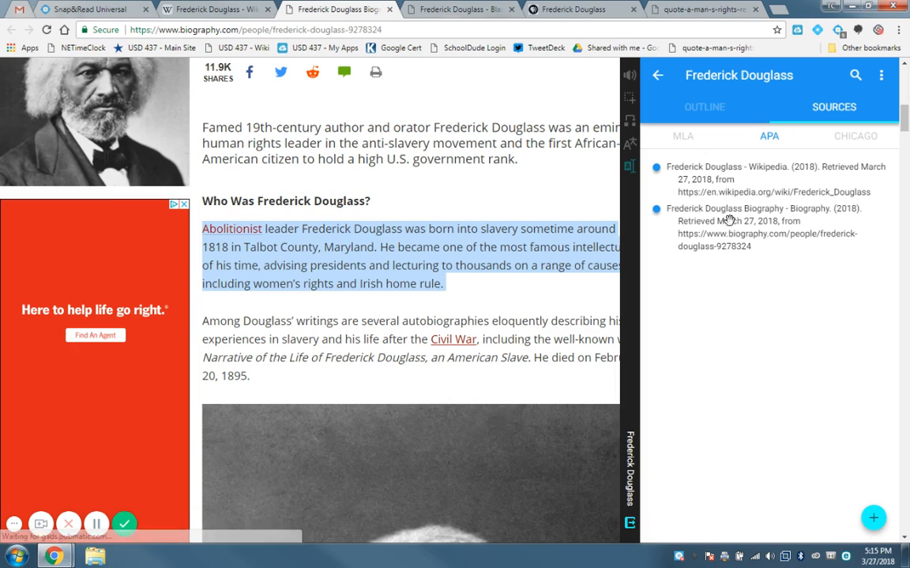
{"action": "left_click", "coordinate": [685, 141]}
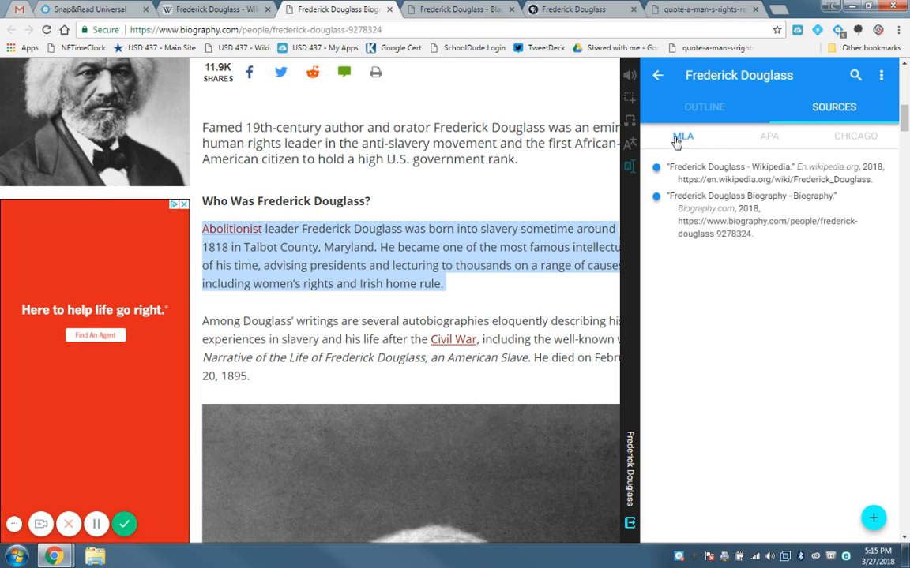
{"action": "left_click", "coordinate": [770, 138]}
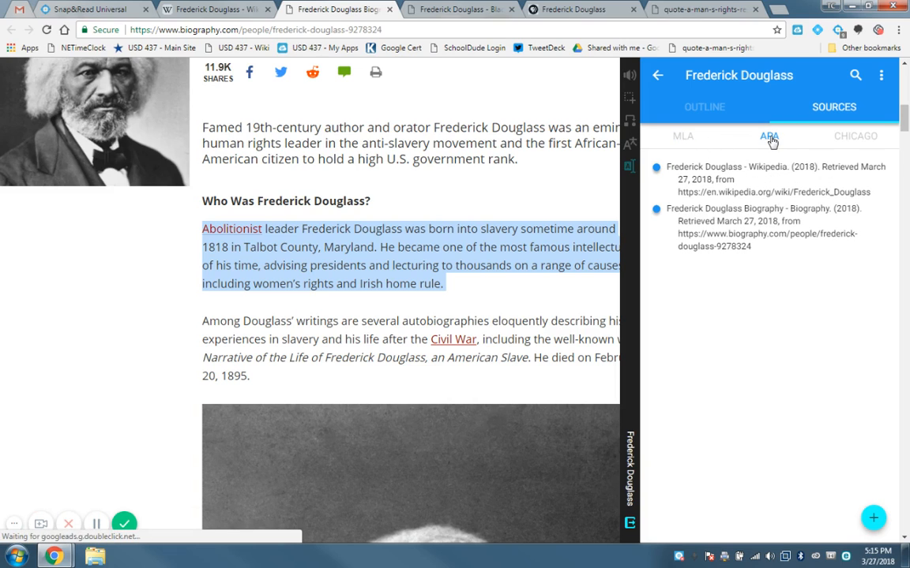
{"action": "left_click", "coordinate": [866, 137]}
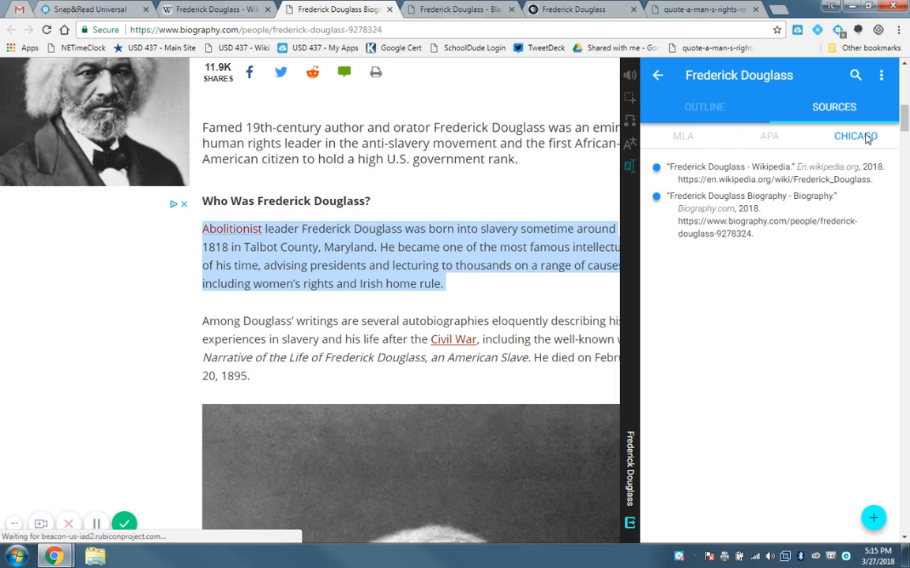
{"action": "left_click", "coordinate": [679, 139]}
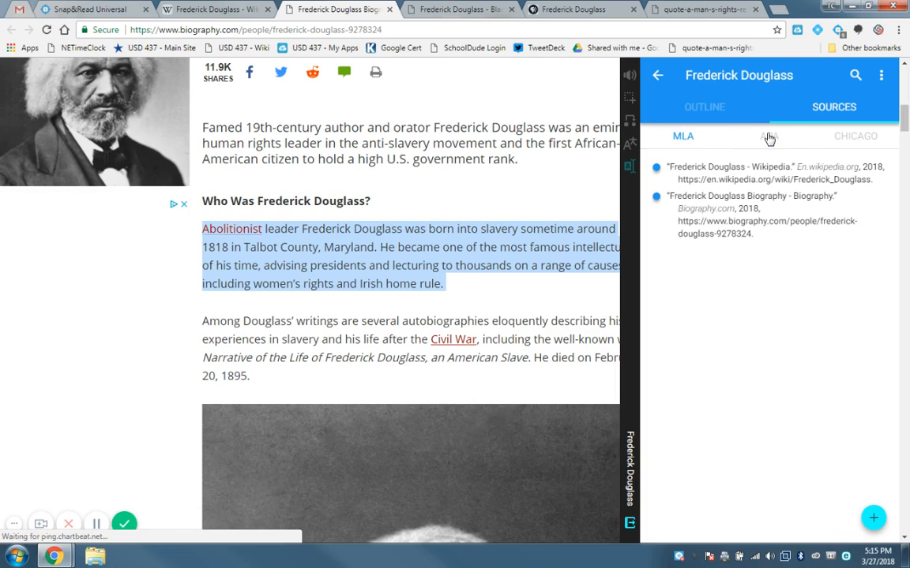
Step: Compare the APA and Chicago versions of the source citations, leave them on APA, and return to the outline
{"action": "left_click", "coordinate": [770, 138]}
{"action": "left_click", "coordinate": [817, 139]}
{"action": "left_click", "coordinate": [769, 139]}
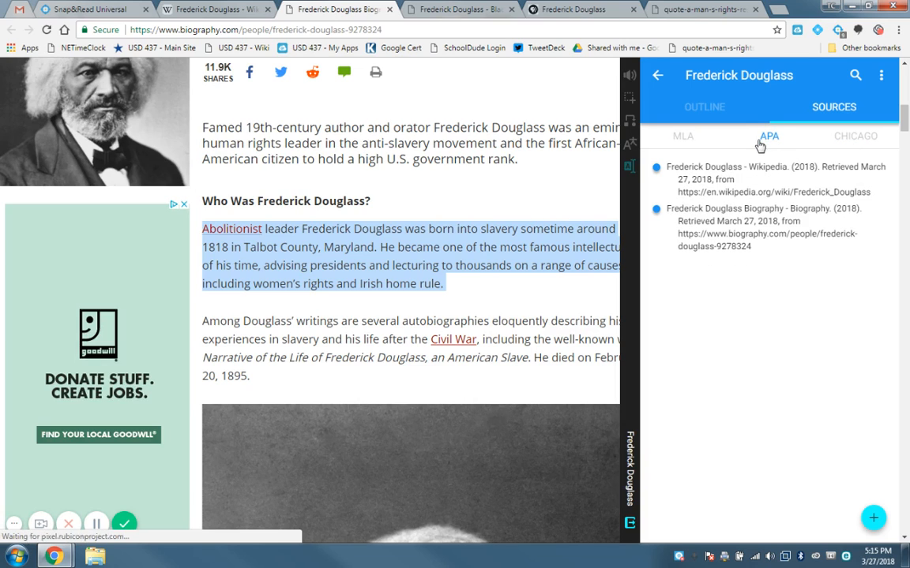
{"action": "left_click", "coordinate": [723, 113]}
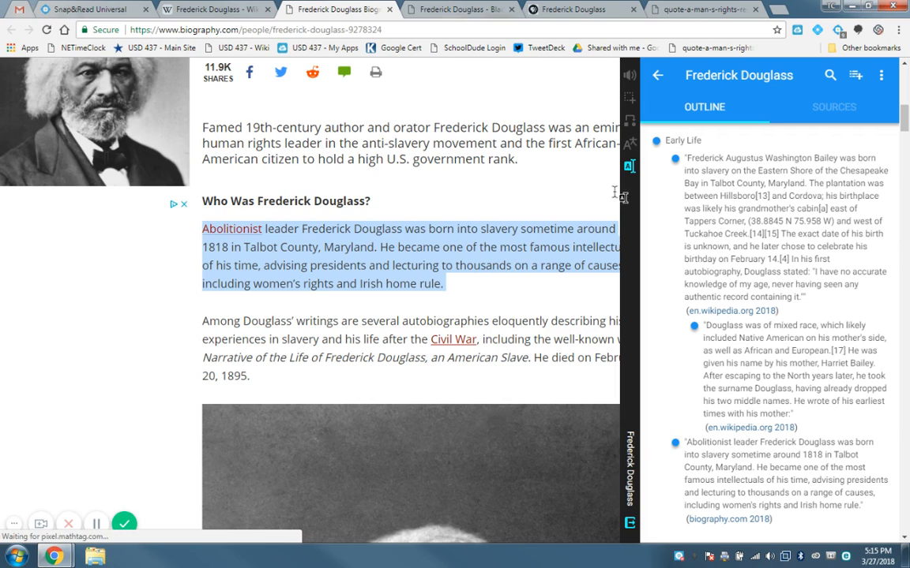
Step: Translate the Biography.com paragraph beginning "Among Douglass' writings" into German with the translation tool
{"action": "left_click", "coordinate": [500, 246]}
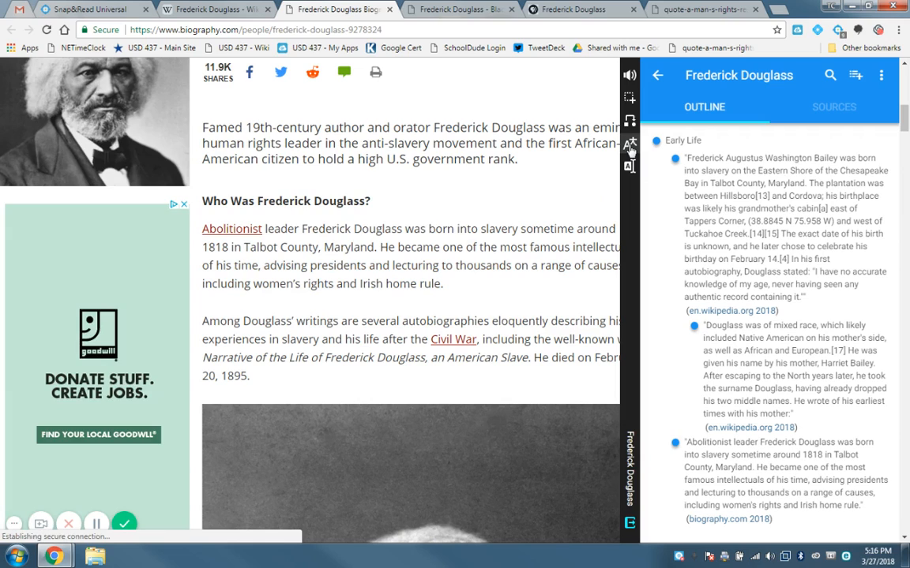
{"action": "left_click", "coordinate": [630, 146]}
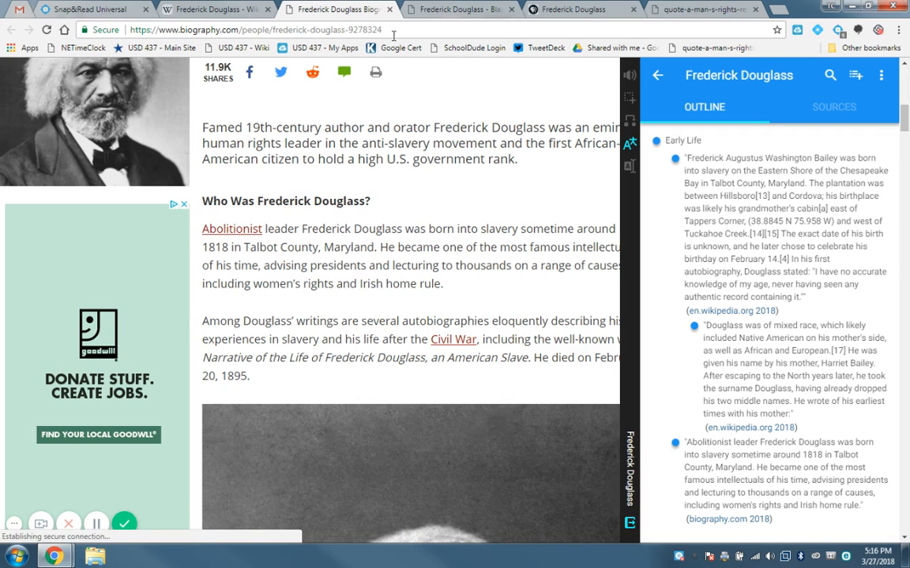
{"action": "left_click_drag", "start_coordinate": [202, 322], "coordinate": [253, 378]}
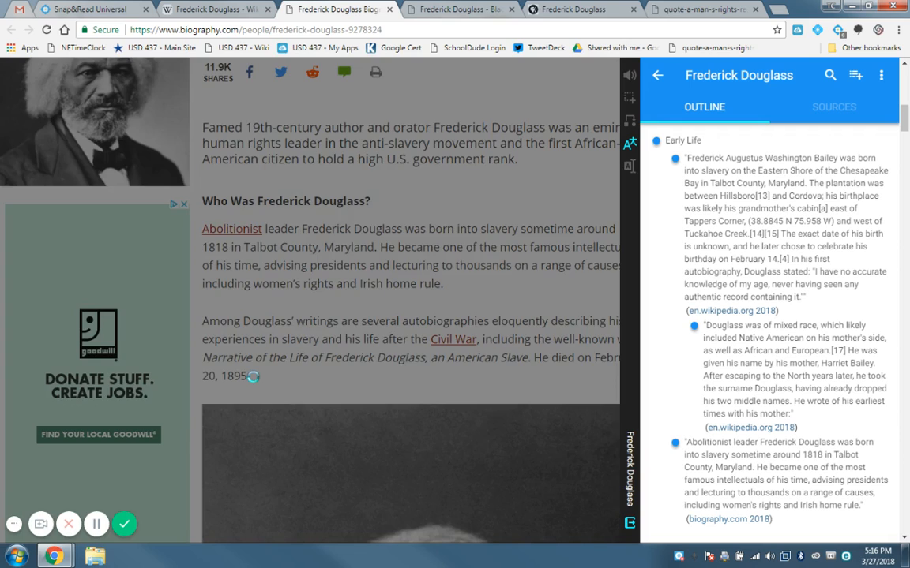
{"action": "scroll", "coordinate": [257, 379], "scroll_direction": "down", "scroll_amount": 1}
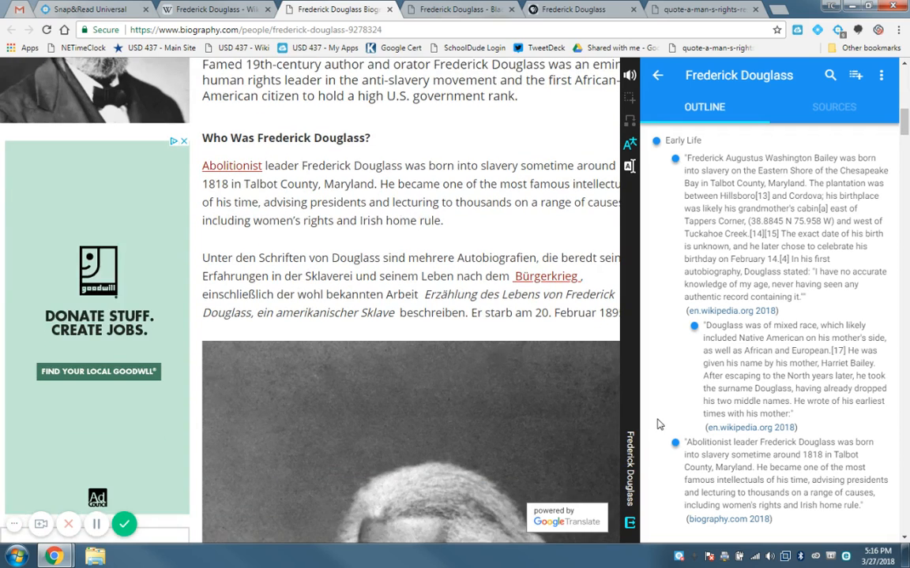
{"action": "scroll", "coordinate": [673, 432], "scroll_direction": "down", "scroll_amount": 2}
{"action": "scroll", "coordinate": [536, 346], "scroll_direction": "up", "scroll_amount": 2}
Step: Add a new bullet after the "Abolitionist leader" quote and capture the German paragraph beginning "Unter den Schriften" into it
{"action": "left_click", "coordinate": [851, 503]}
{"action": "key", "text": "Return"}
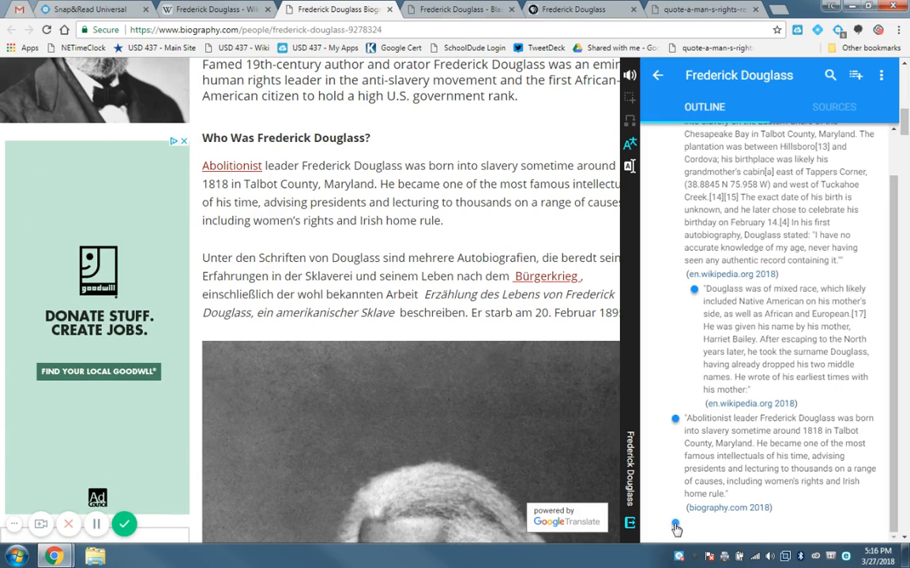
{"action": "key", "text": "BackSpace"}
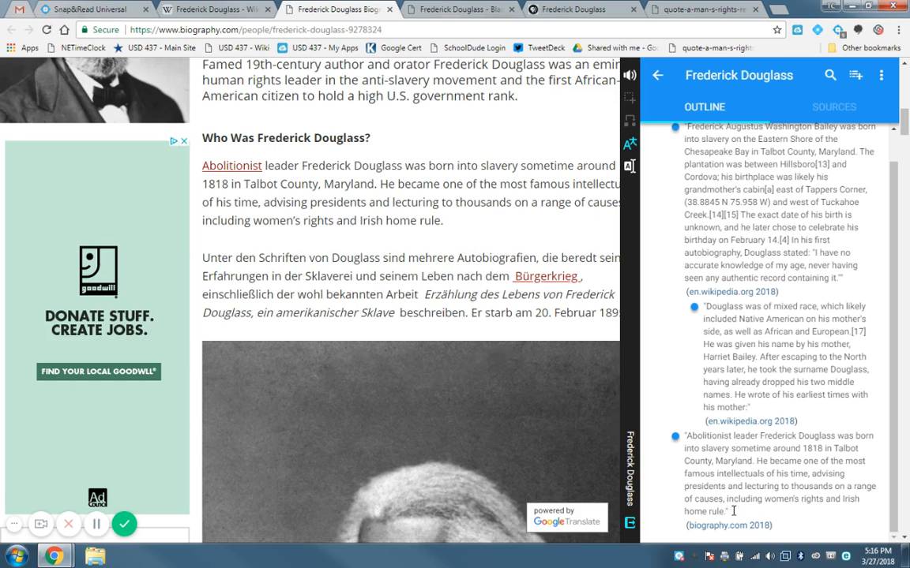
{"action": "key", "text": "Return"}
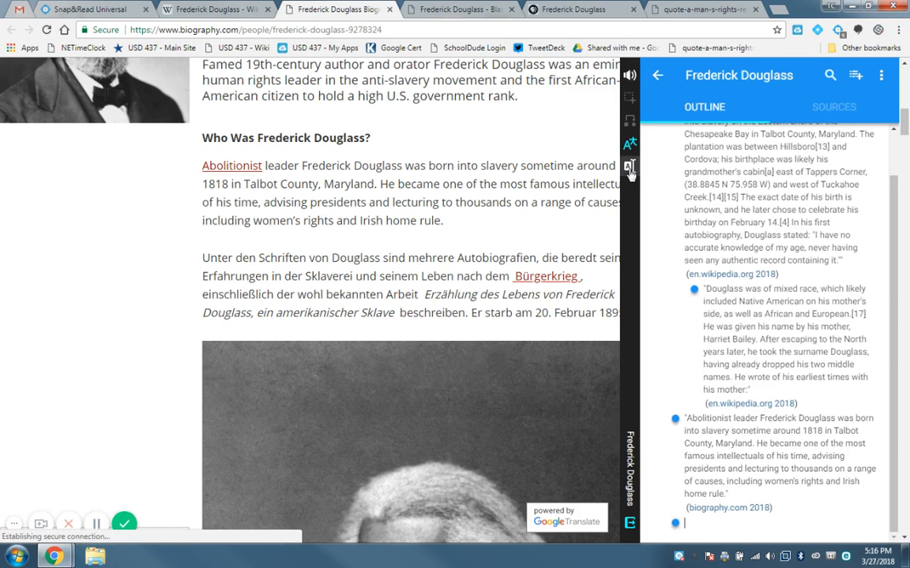
{"action": "left_click", "coordinate": [629, 170]}
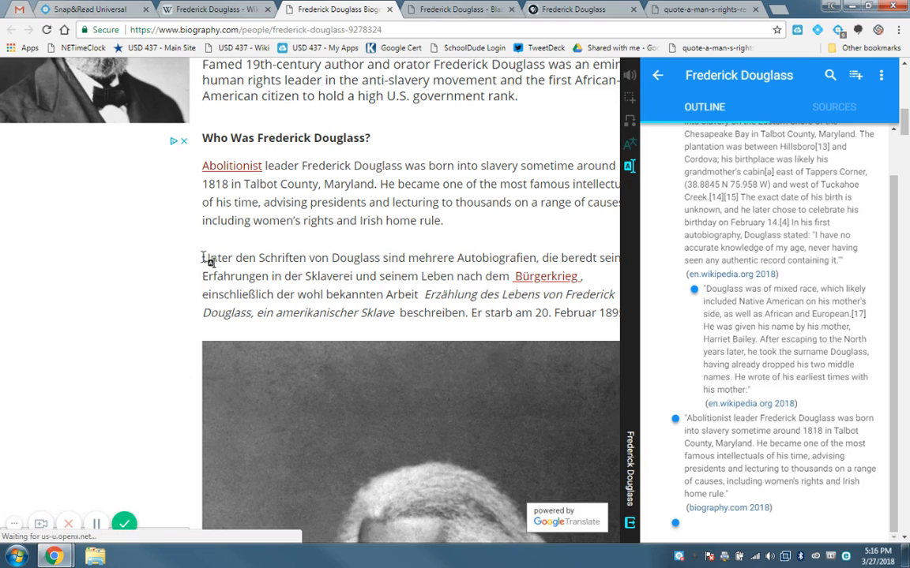
{"action": "triple_click", "coordinate": [548, 288]}
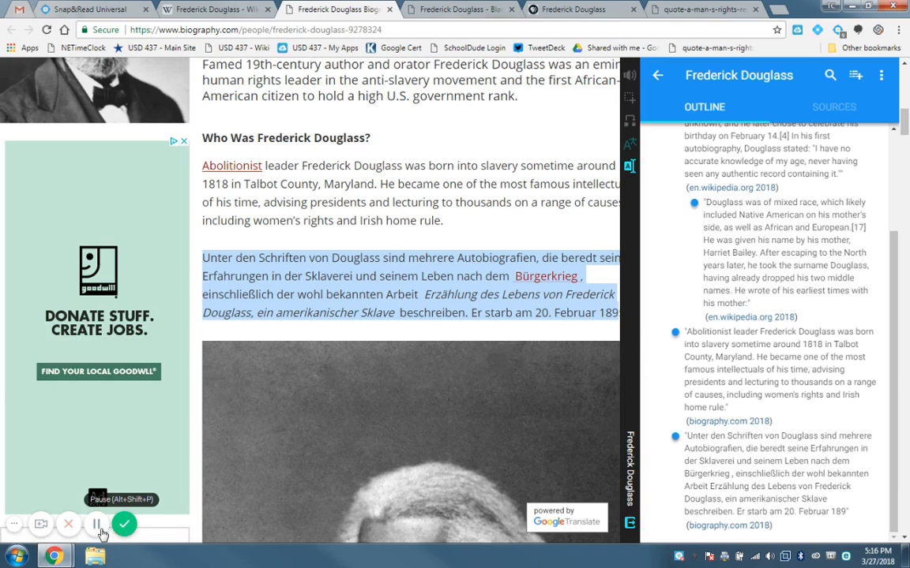
{"action": "left_click", "coordinate": [744, 320]}
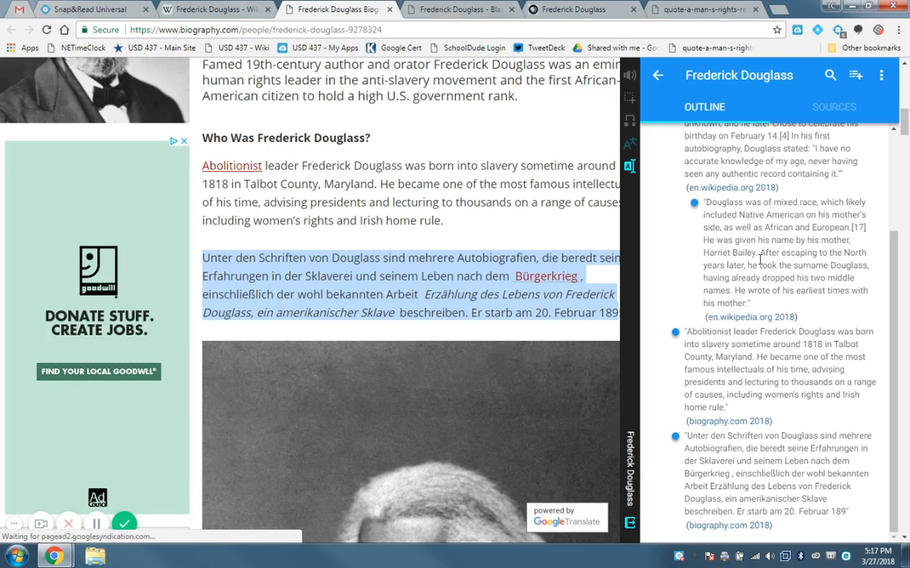
{"action": "scroll", "coordinate": [750, 264], "scroll_direction": "up", "scroll_amount": 2}
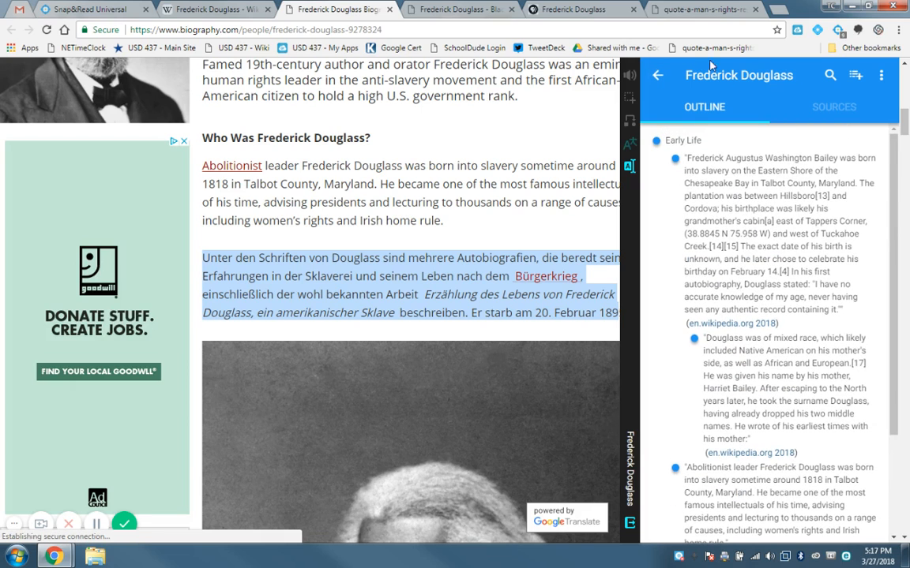
Step: Create a new outline and apply the "Fiction - Story Map" outline template to it
{"action": "left_click", "coordinate": [657, 78]}
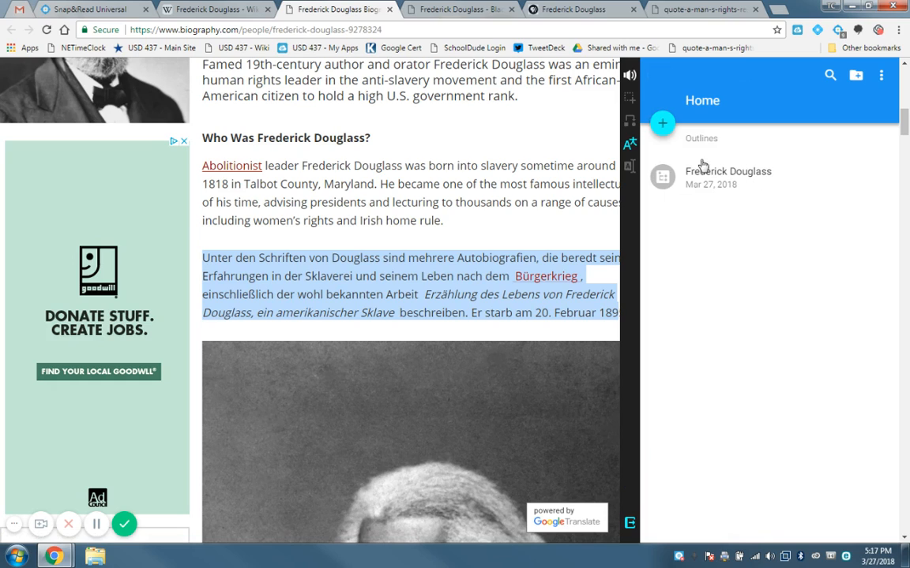
{"action": "left_click", "coordinate": [664, 129]}
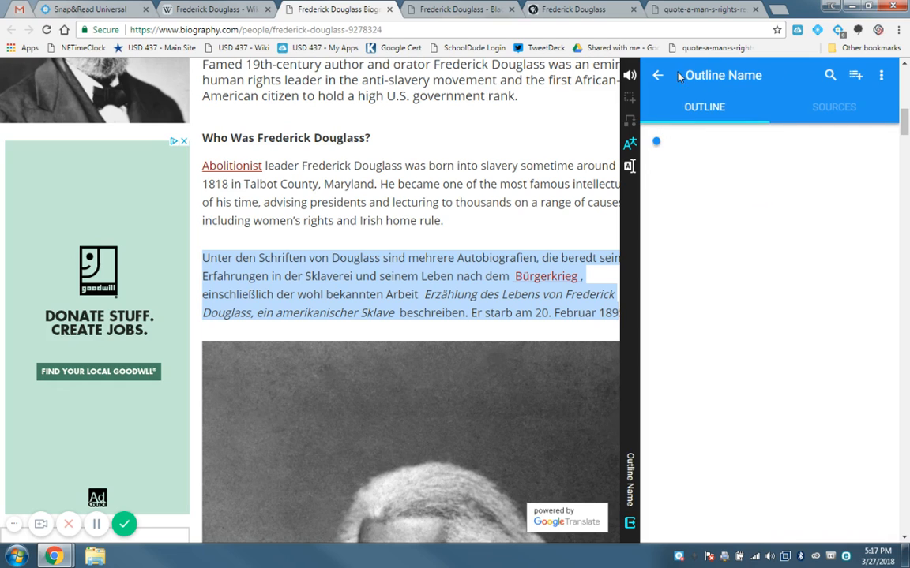
{"action": "left_click", "coordinate": [882, 76]}
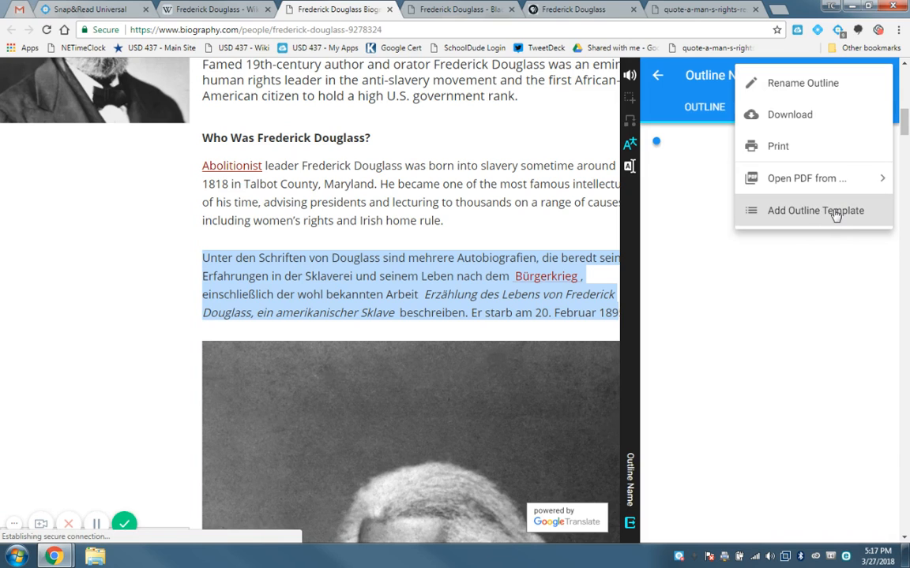
{"action": "left_click", "coordinate": [836, 213]}
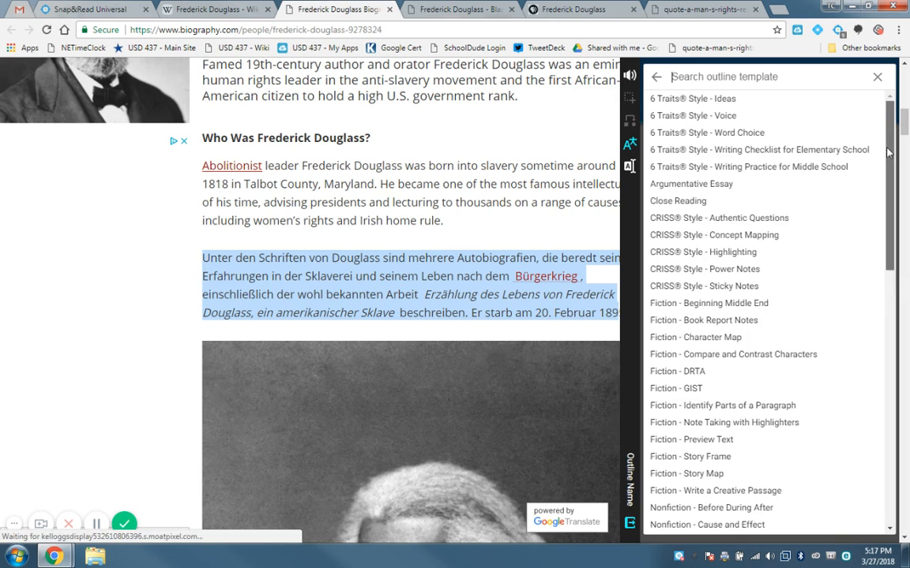
{"action": "left_click_drag", "start_coordinate": [891, 131], "coordinate": [886, 183]}
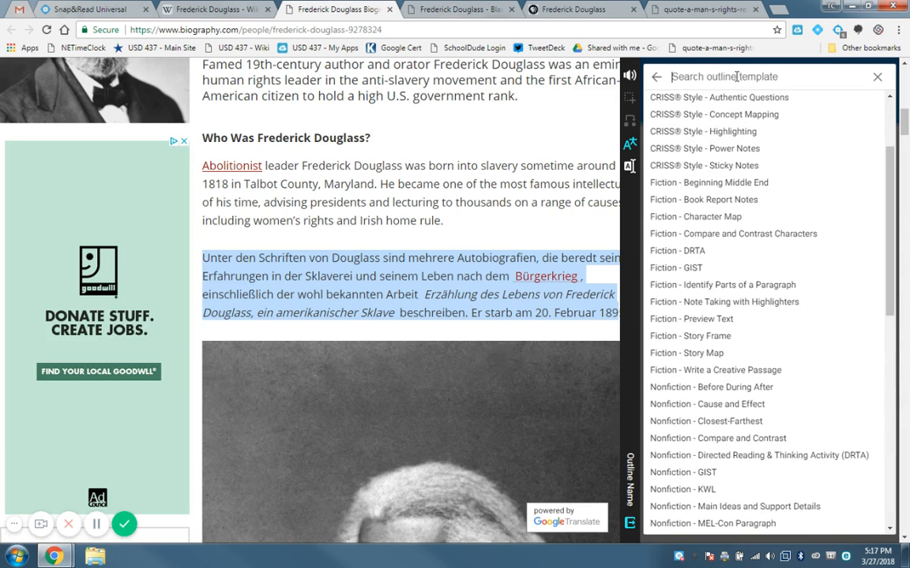
{"action": "scroll", "coordinate": [744, 305], "scroll_direction": "down", "scroll_amount": 2}
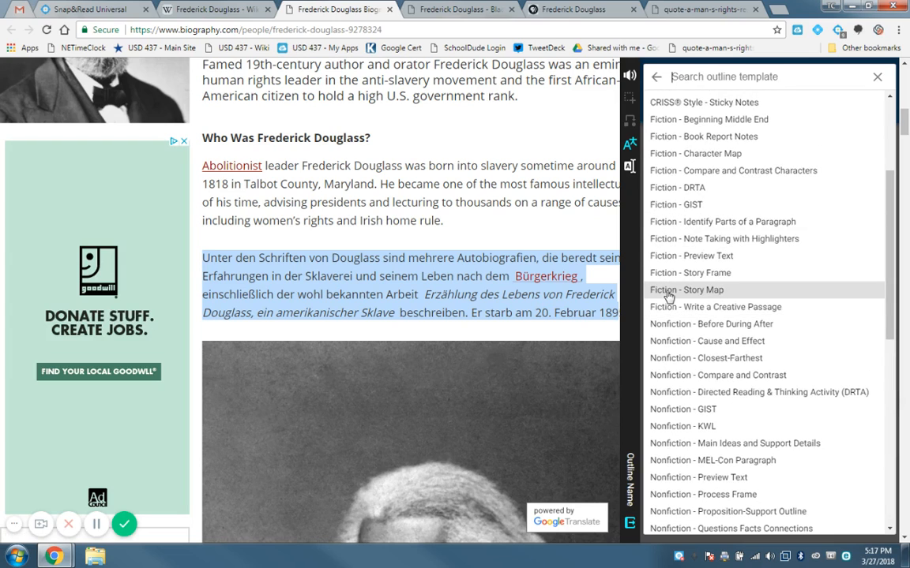
{"action": "left_click", "coordinate": [720, 297]}
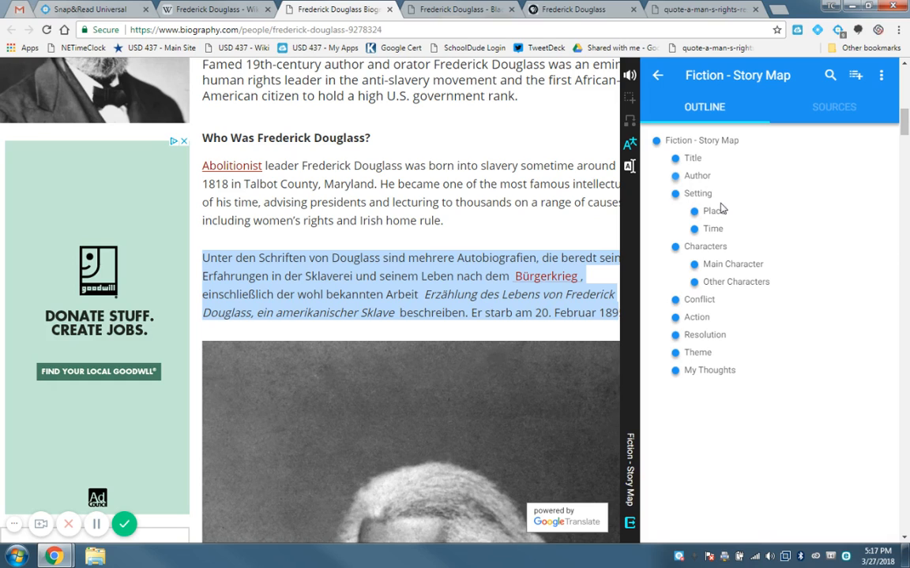
Step: Replace the "Characters" heading text with "jkasdjkald" and remove the "Main Character" bullet beneath it
{"action": "double_click", "coordinate": [711, 246]}
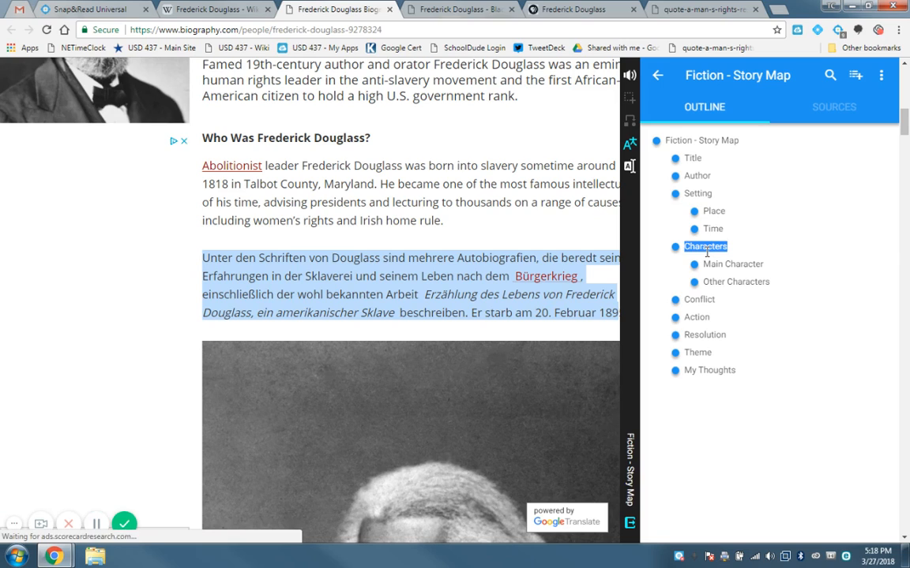
{"action": "type", "text": "jkasdkald"}
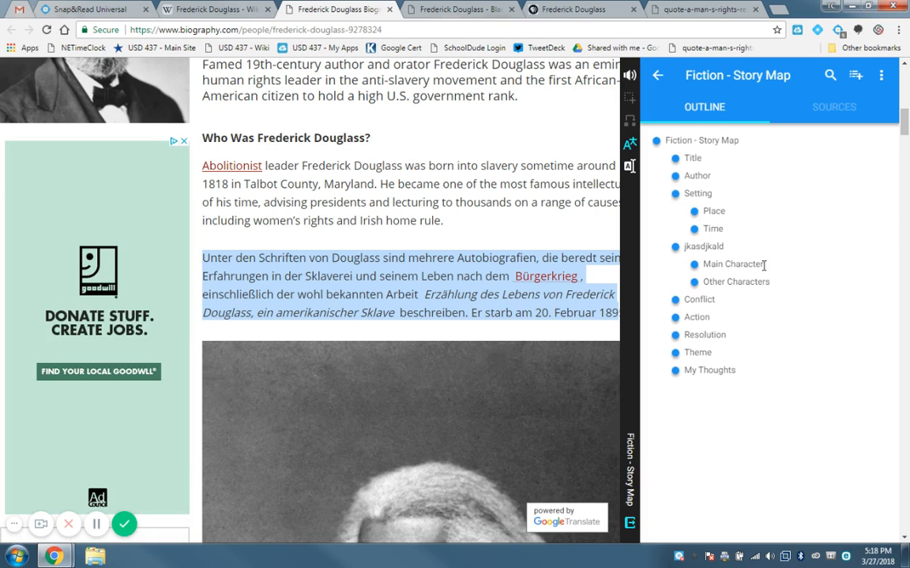
{"action": "type", "text": "asdasdasd"}
{"action": "double_click", "coordinate": [731, 264]}
{"action": "key", "text": "BackSpace"}
Step: Capture the page heading "Who Was Frederick Douglass?" into the outline and delete the captured bullet
{"action": "left_click", "coordinate": [630, 168]}
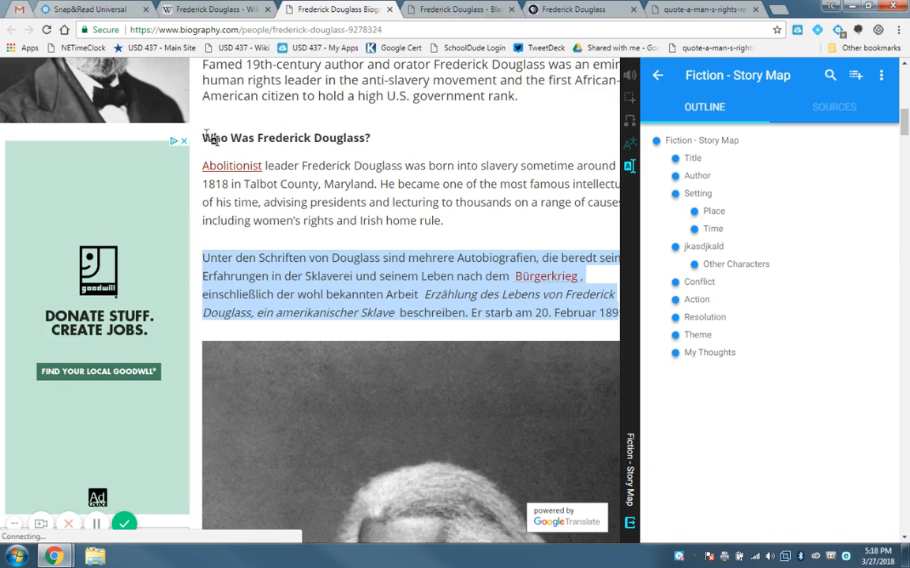
{"action": "left_click_drag", "start_coordinate": [207, 139], "coordinate": [376, 143]}
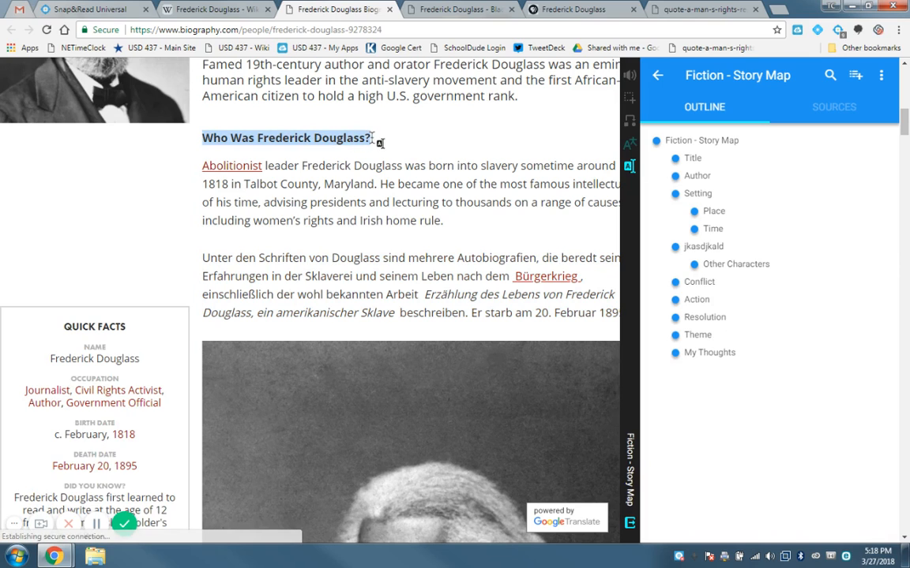
{"action": "left_click", "coordinate": [376, 142]}
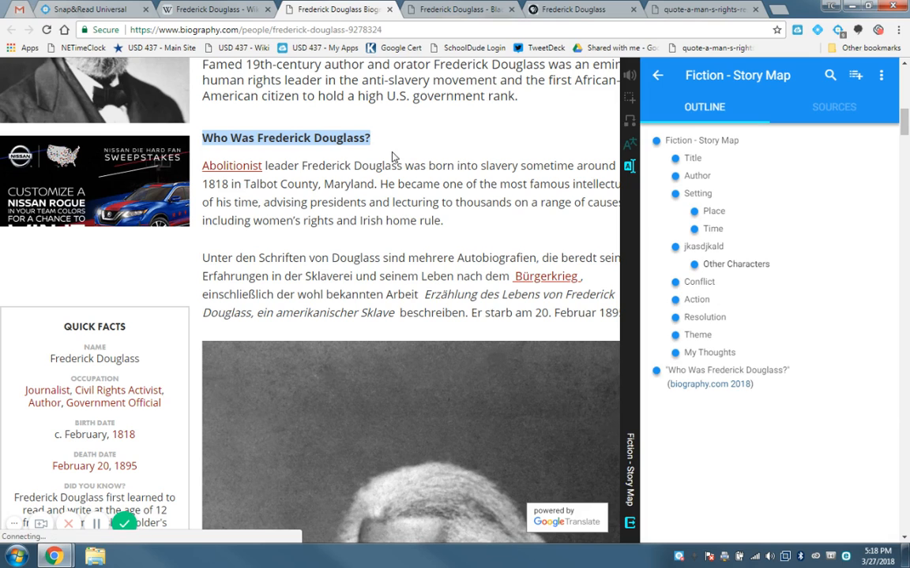
{"action": "left_click", "coordinate": [656, 372]}
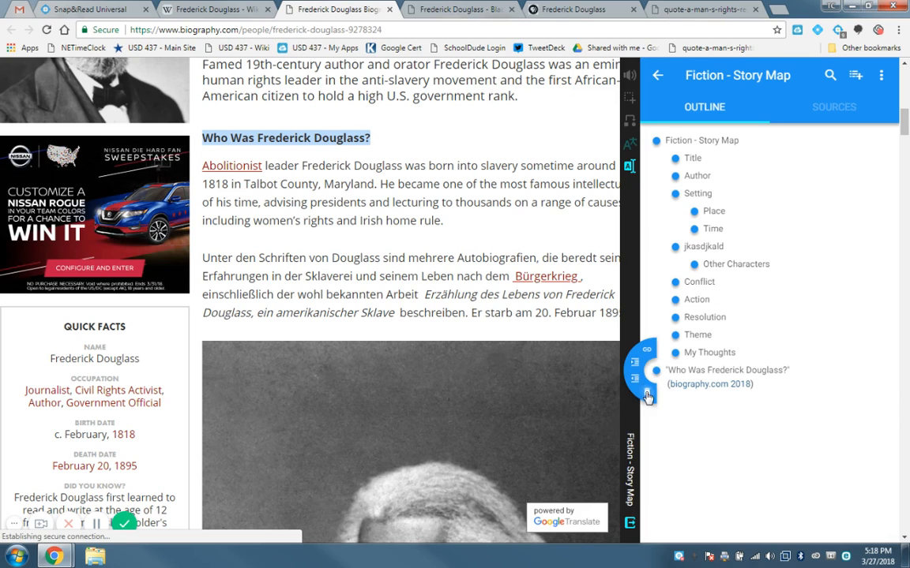
{"action": "left_click", "coordinate": [646, 392]}
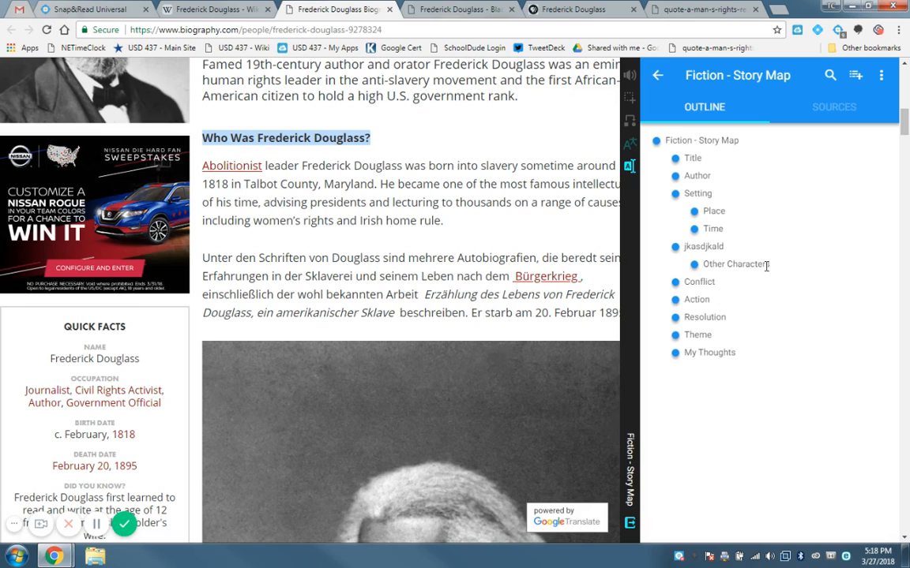
Step: Capture the Biography.com introduction about the "19th-century author and orator" beneath the "Other Characters" bullet
{"action": "triple_click", "coordinate": [755, 265]}
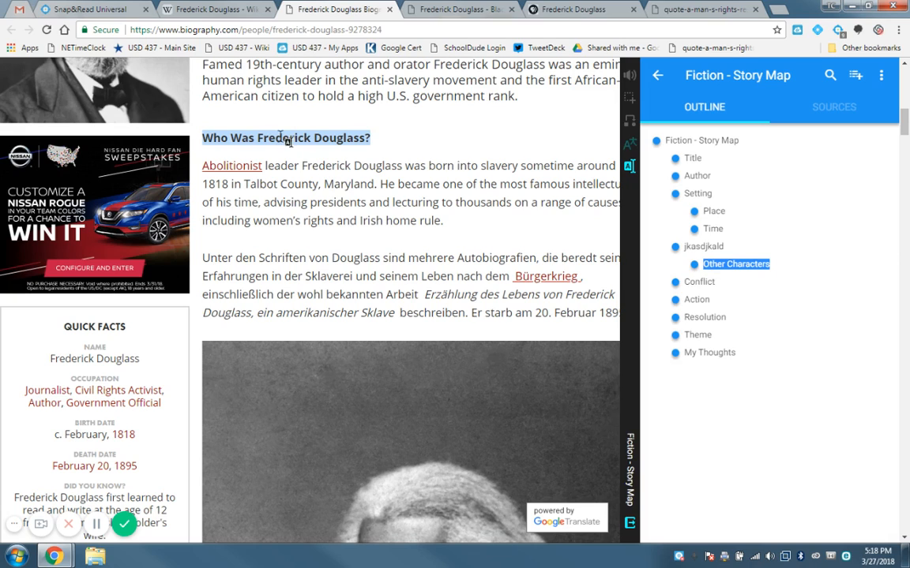
{"action": "left_click", "coordinate": [629, 169]}
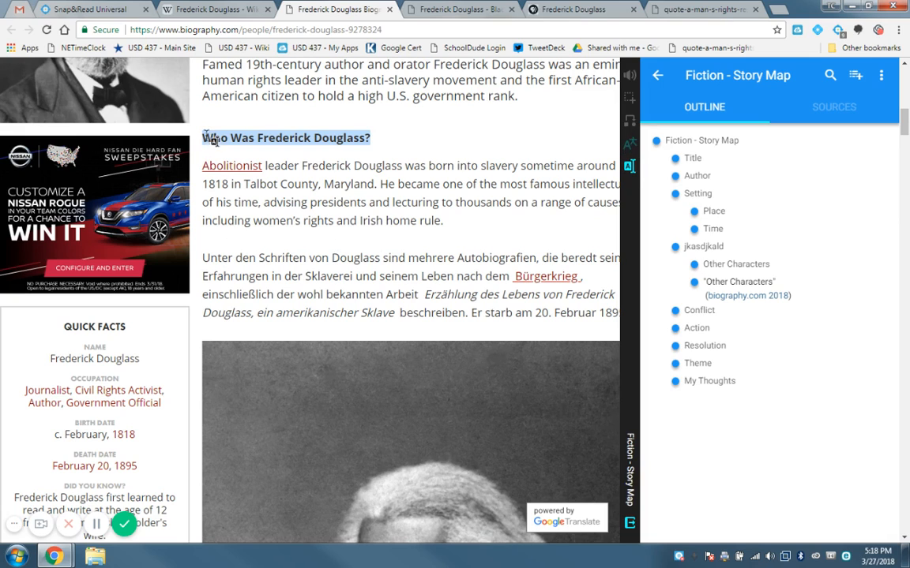
{"action": "left_click_drag", "start_coordinate": [204, 65], "coordinate": [497, 96]}
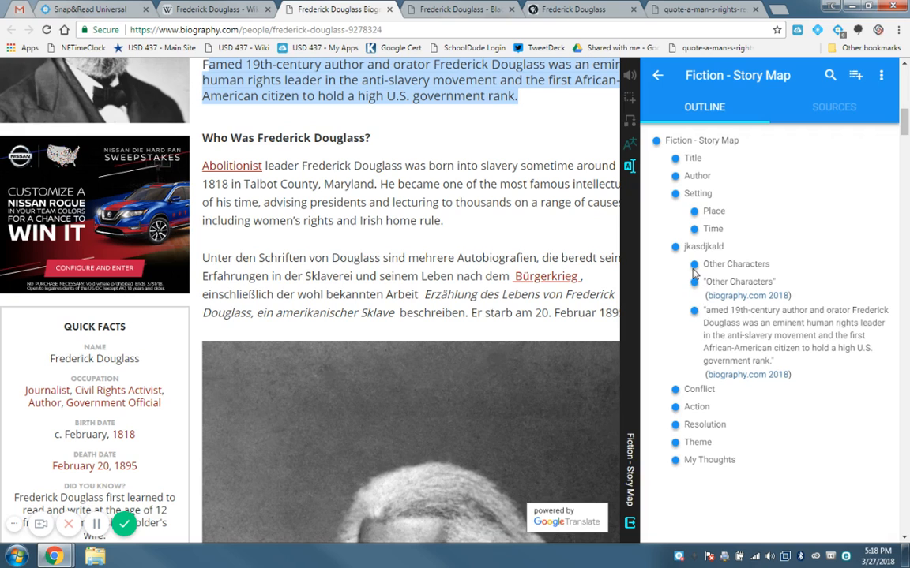
Step: Delete the original "Other Characters" bullet and its quoted duplicate from the outline
{"action": "left_click", "coordinate": [694, 265]}
{"action": "left_click", "coordinate": [686, 286]}
{"action": "left_click", "coordinate": [695, 265]}
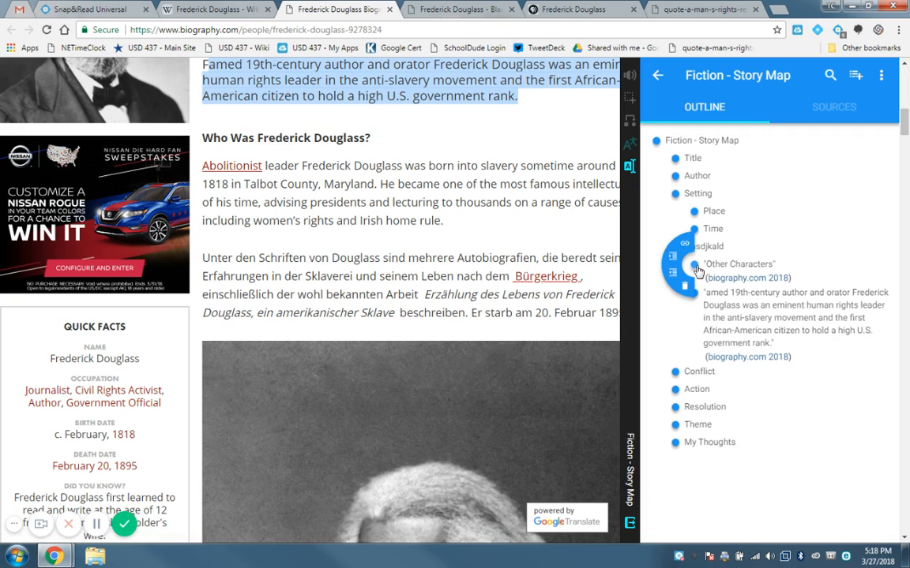
{"action": "left_click", "coordinate": [687, 287]}
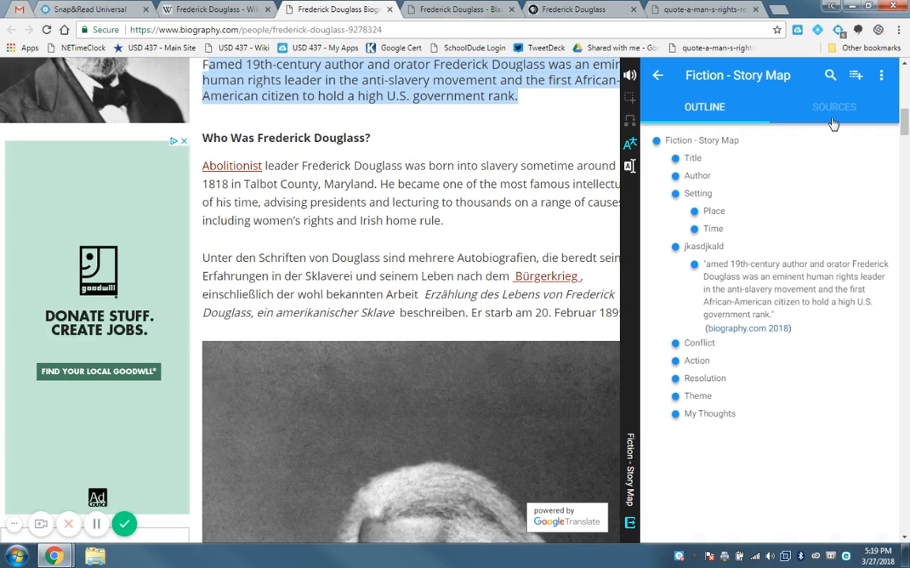
Step: Examine the outline's options and the locations a PDF can be opened from, then dismiss them
{"action": "left_click", "coordinate": [882, 76]}
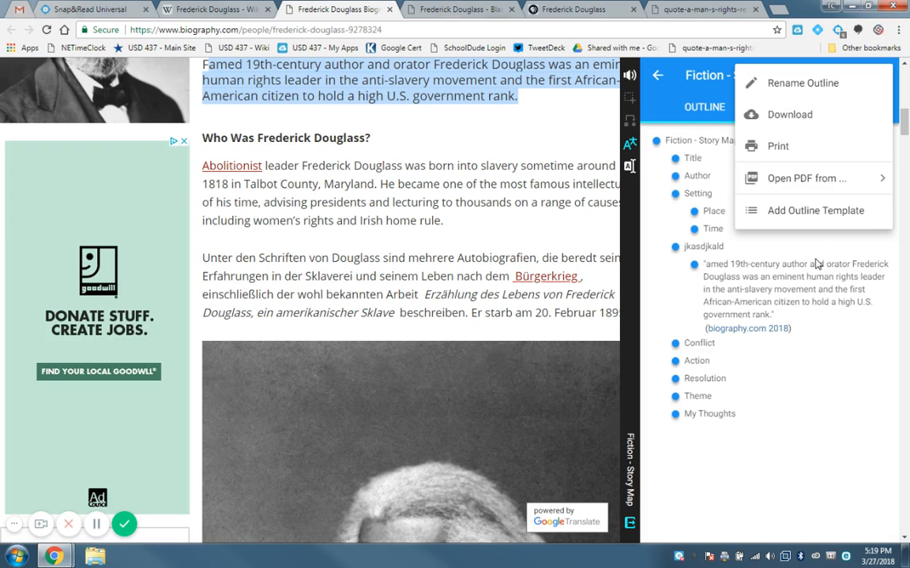
{"action": "left_click", "coordinate": [782, 179]}
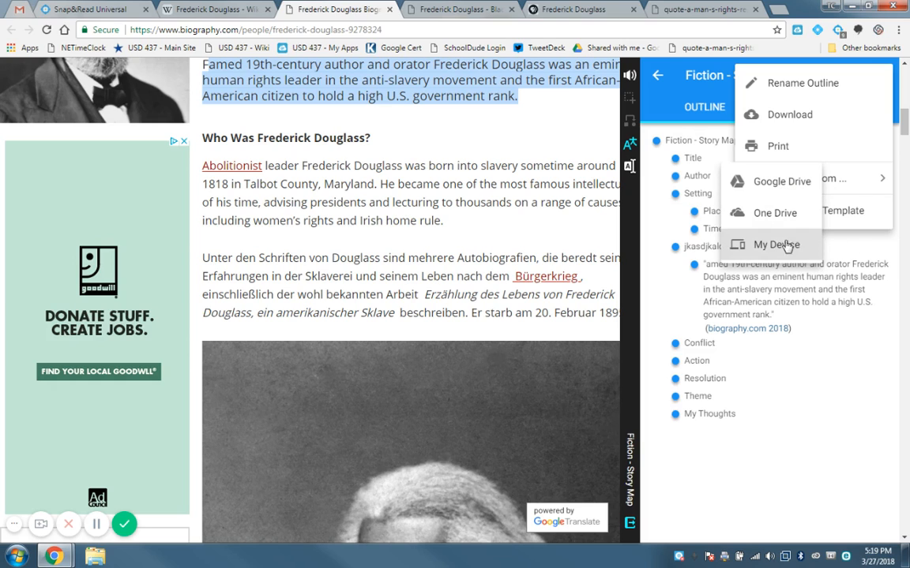
{"action": "left_click", "coordinate": [859, 280]}
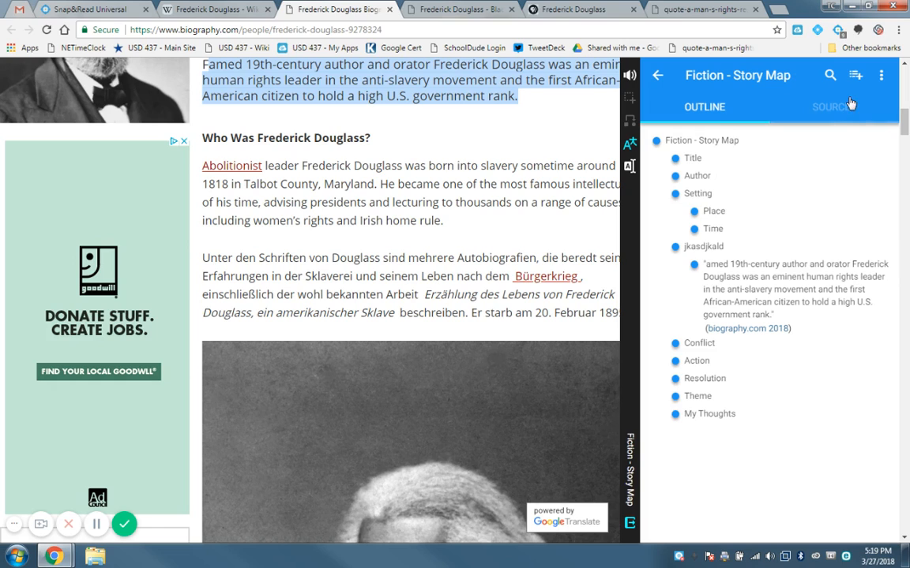
{"action": "left_click", "coordinate": [97, 525]}
{"action": "left_click", "coordinate": [96, 526]}
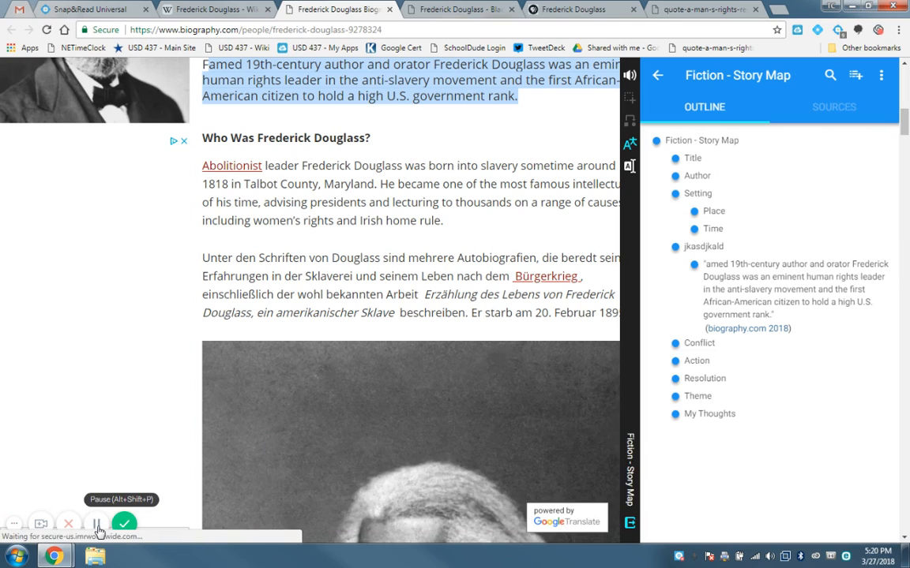